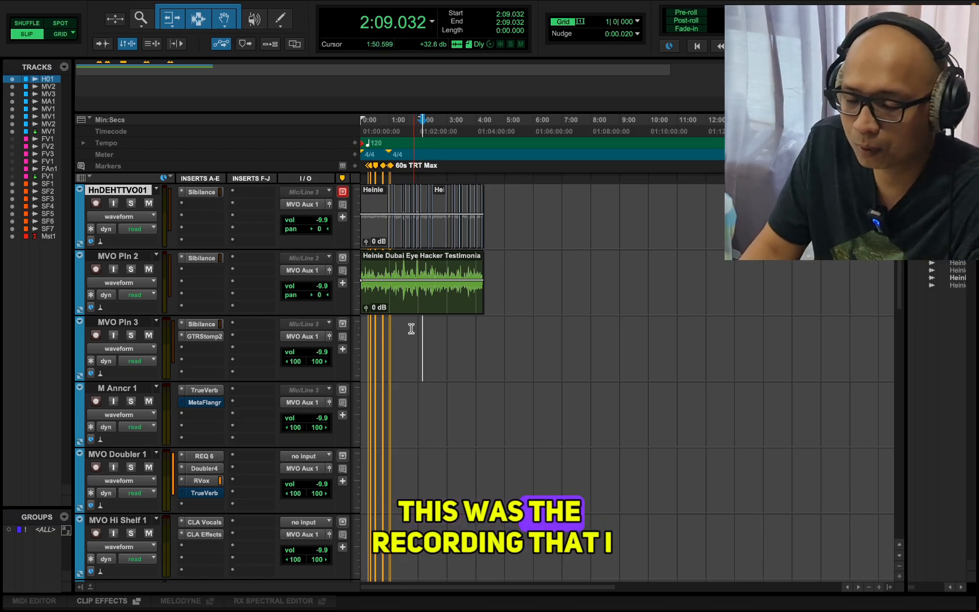
Play the original voice recording on the MVO Pln 2 track from near its beginning
left_click(408, 339)
key("t")
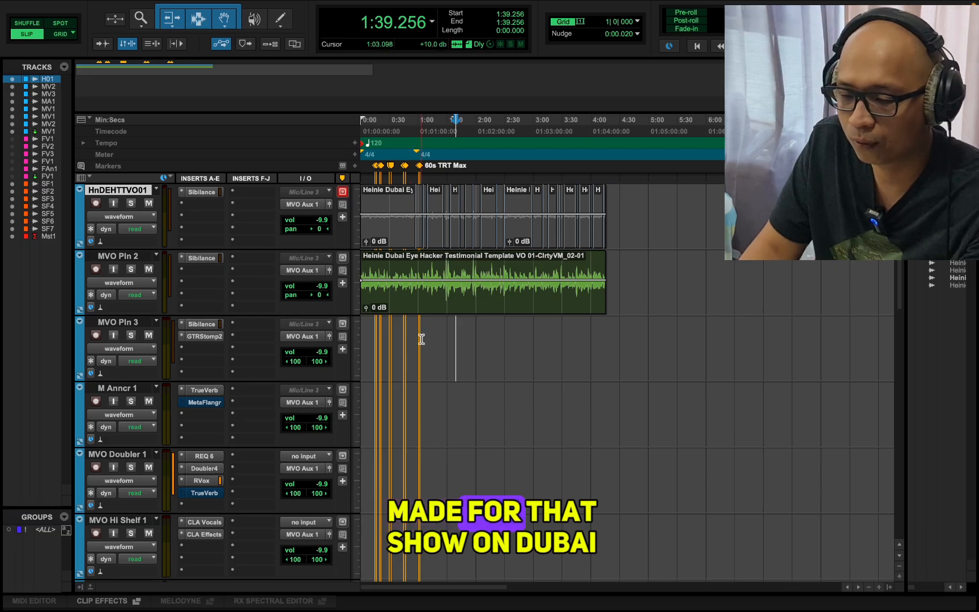
key("t")
left_click(431, 332)
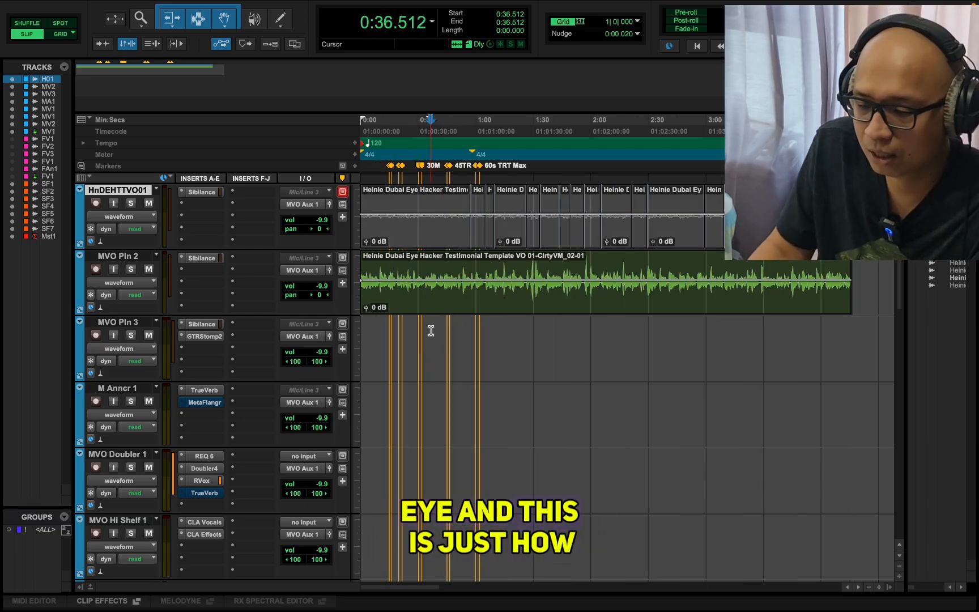
left_click(429, 305)
key("space")
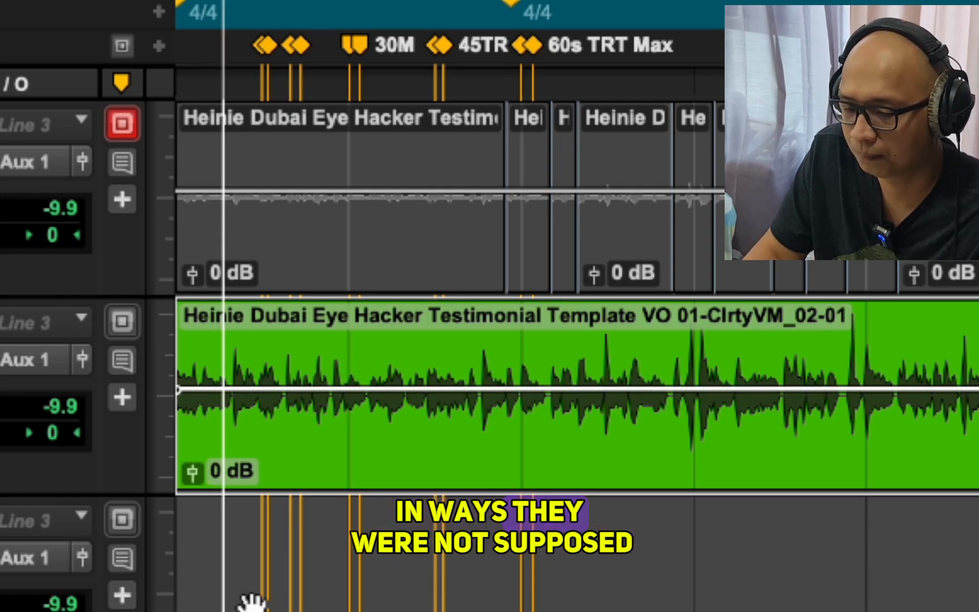
left_click(230, 537)
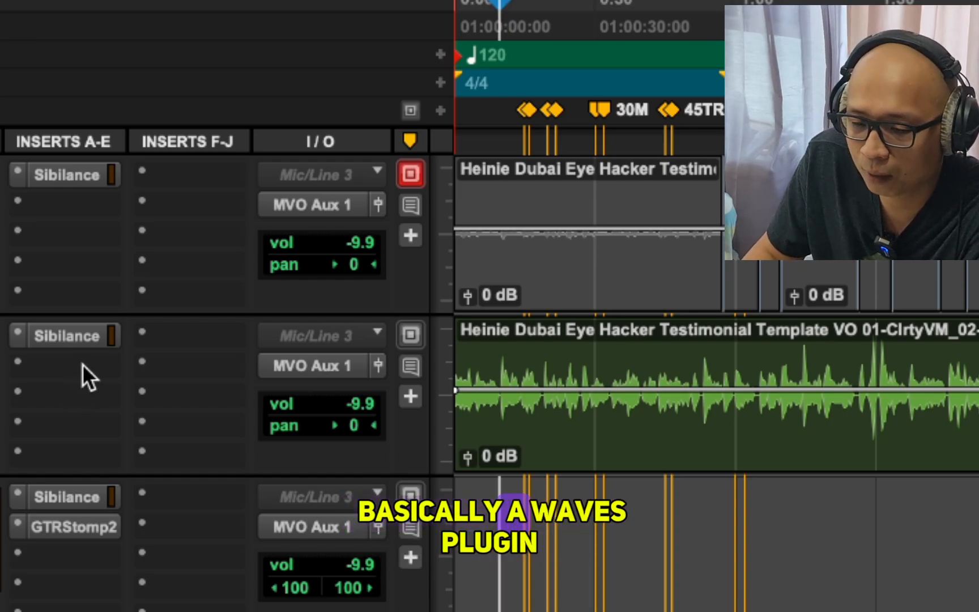
Insert the GTR Stomp 2 (mono/stereo) harmonic plug-in in the MVO Pln 2 track's second insert slot
left_click(82, 364)
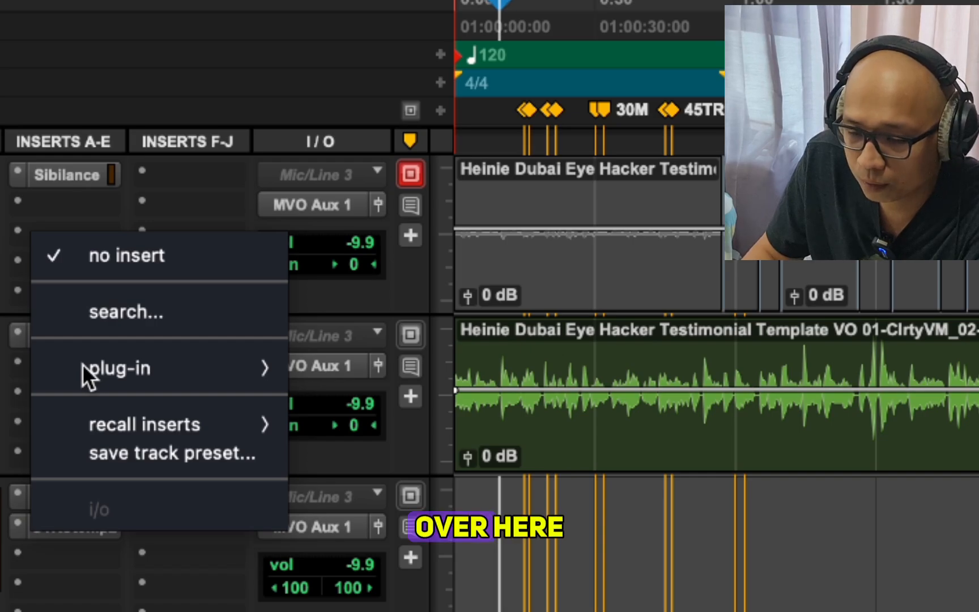
mouse_move(120, 368)
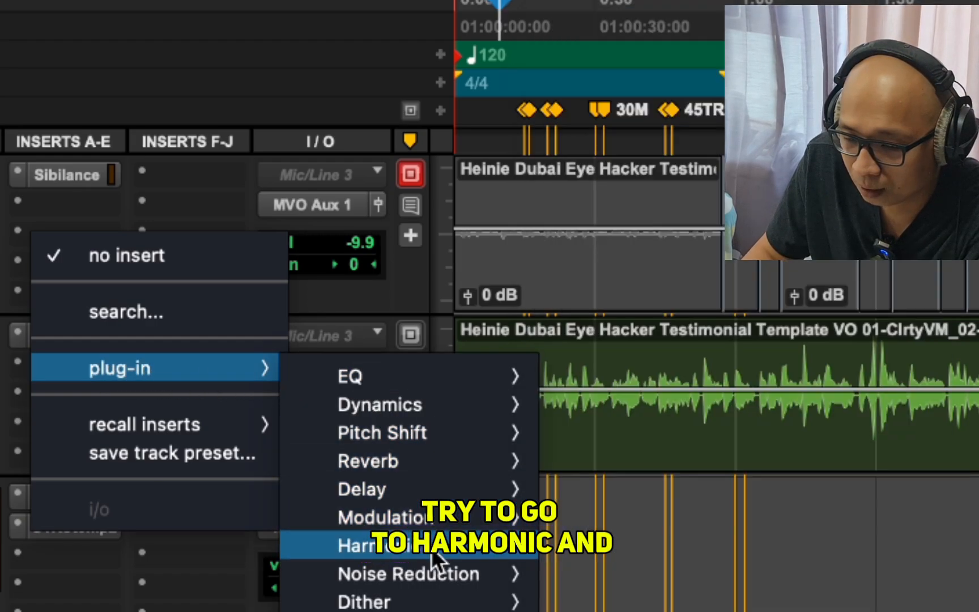
mouse_move(435, 554)
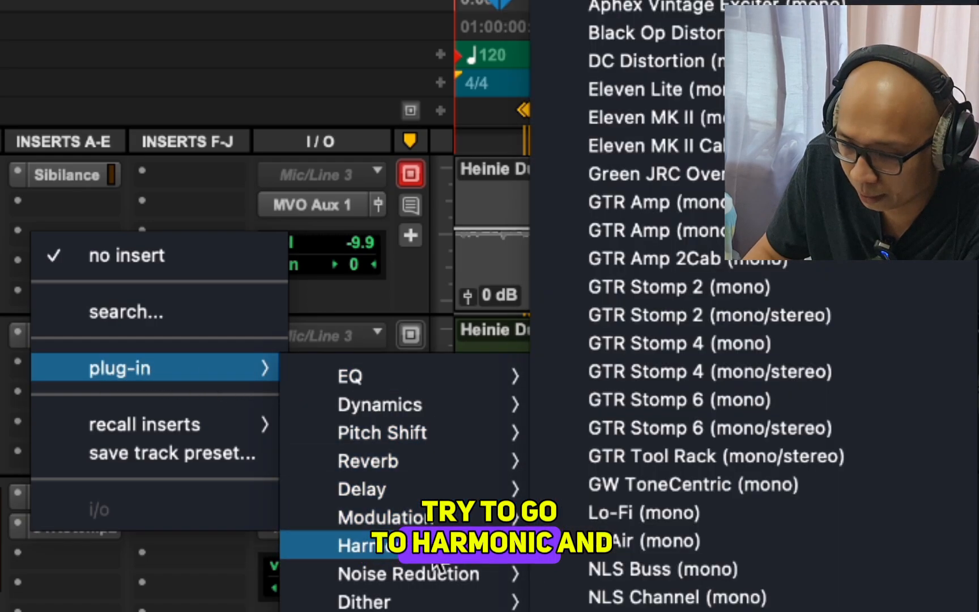
left_click(811, 317)
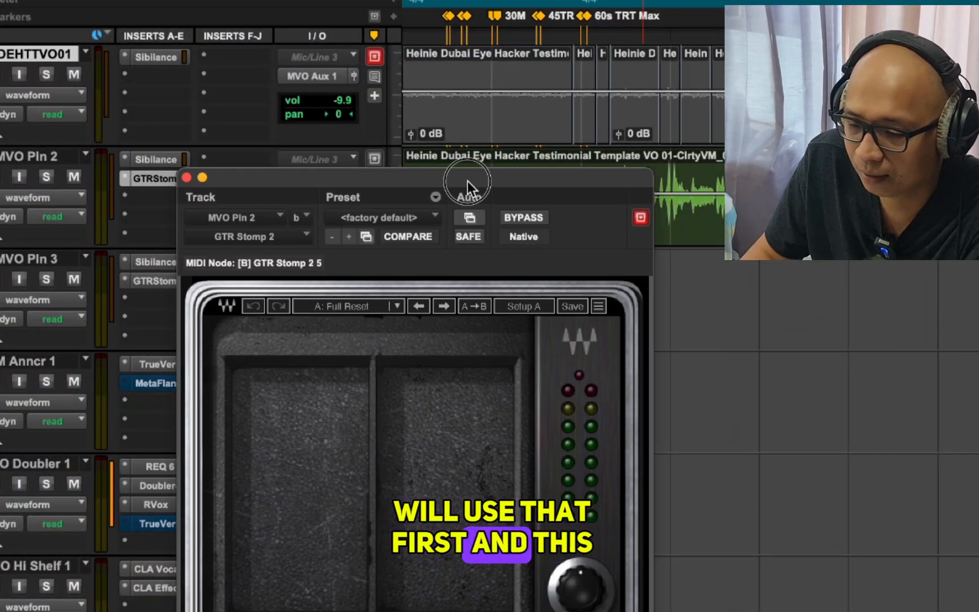
left_click_drag(467, 181, 452, 11)
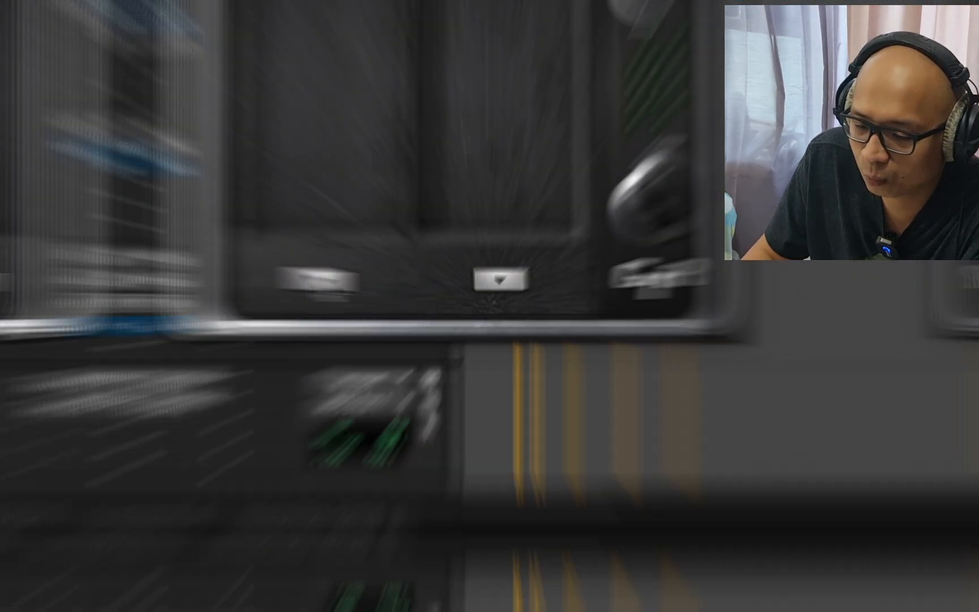
Load the Pitcher Bass (Mono) pedal into the first slot of GTR Stomp 2
left_click(283, 485)
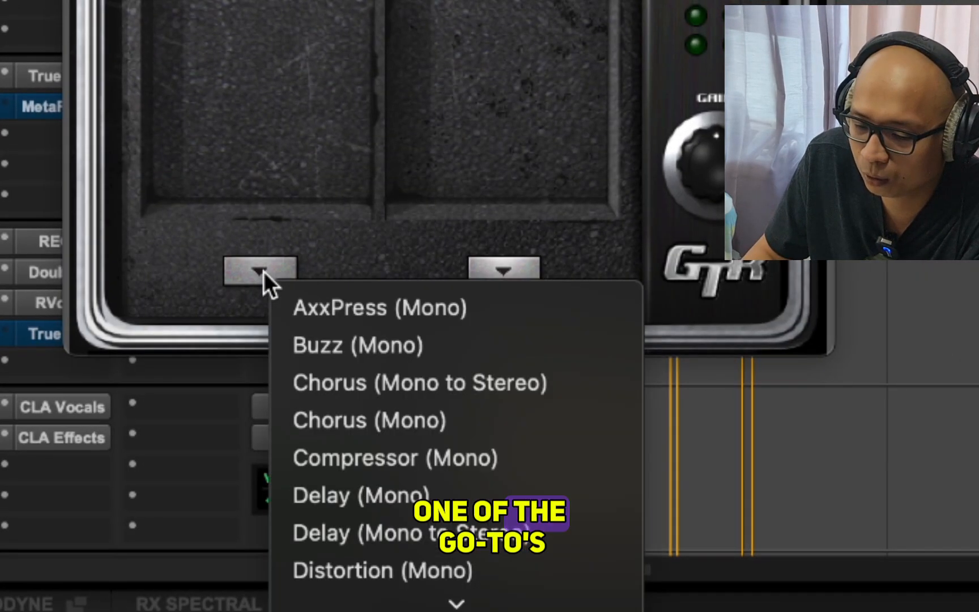
scroll(447, 402, "down", 10)
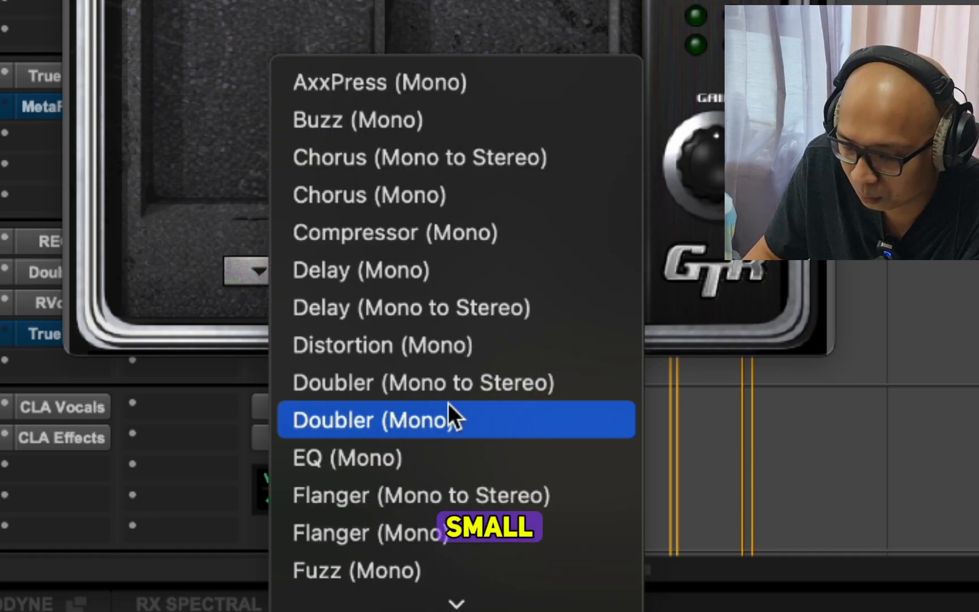
scroll(448, 403, "down", 6)
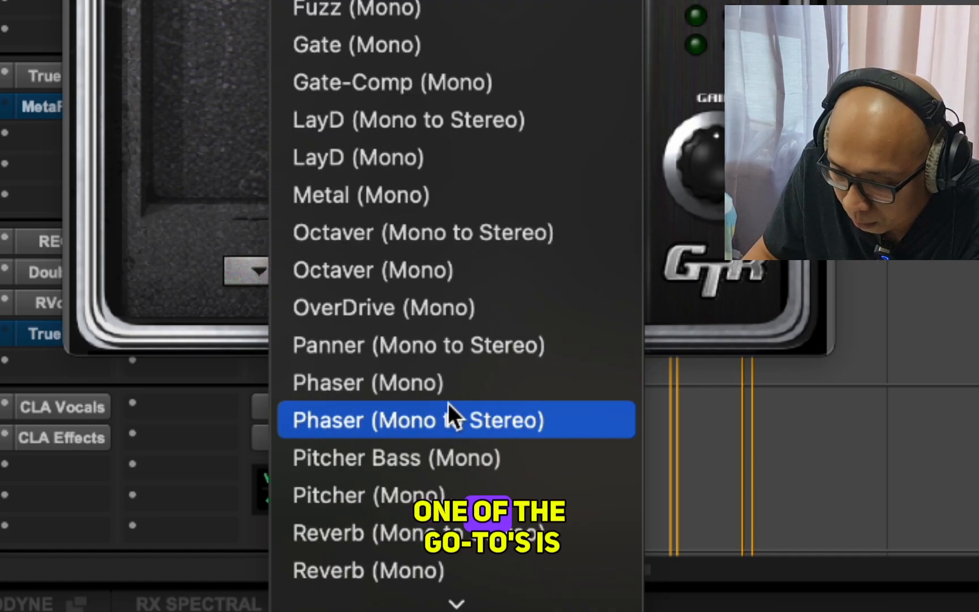
scroll(447, 403, "down", 1)
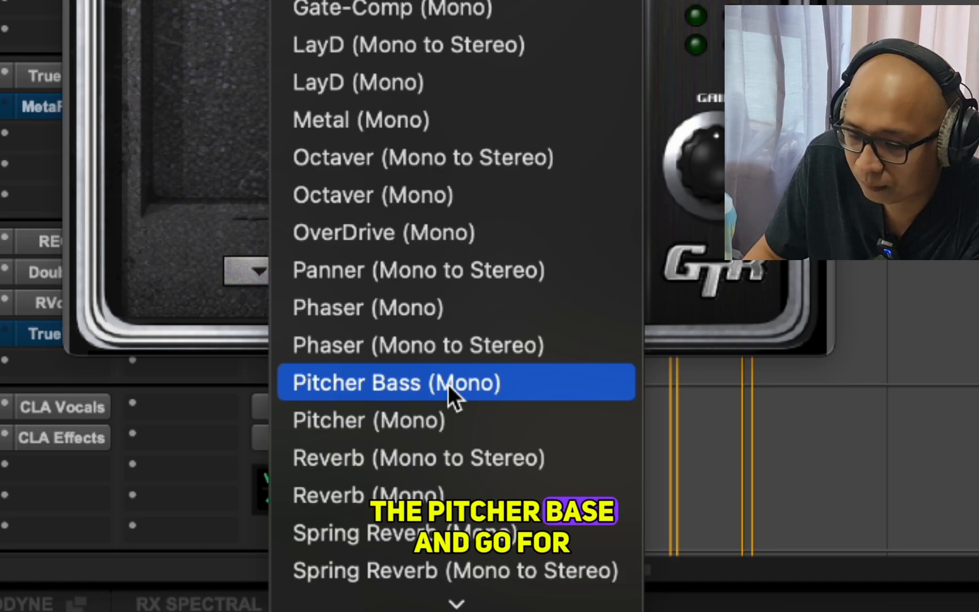
left_click(448, 383)
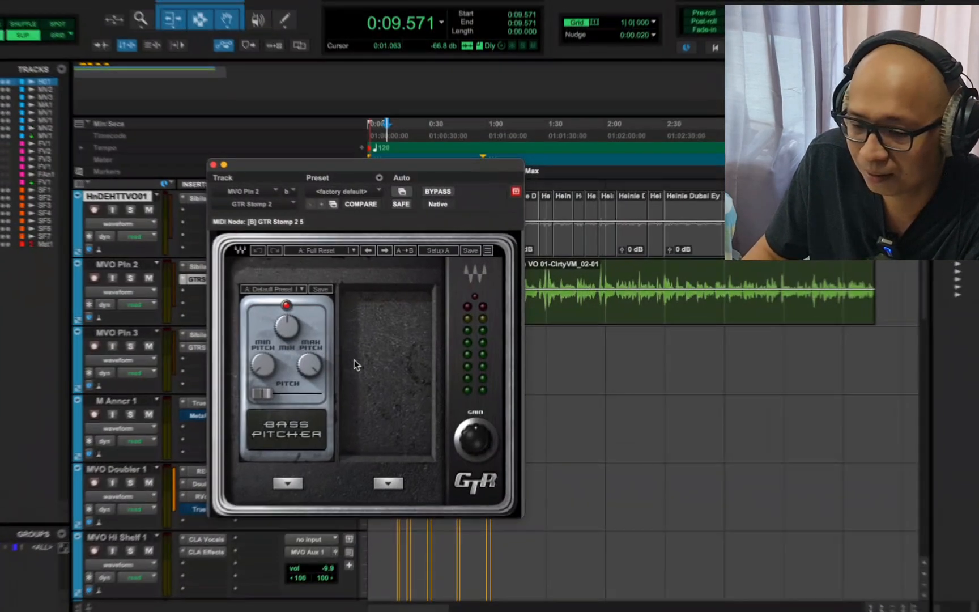
Move the plug-in window clear of the audio clips and listen to the voice through the Bass Pitcher's default settings
left_click_drag(348, 166, 427, 154)
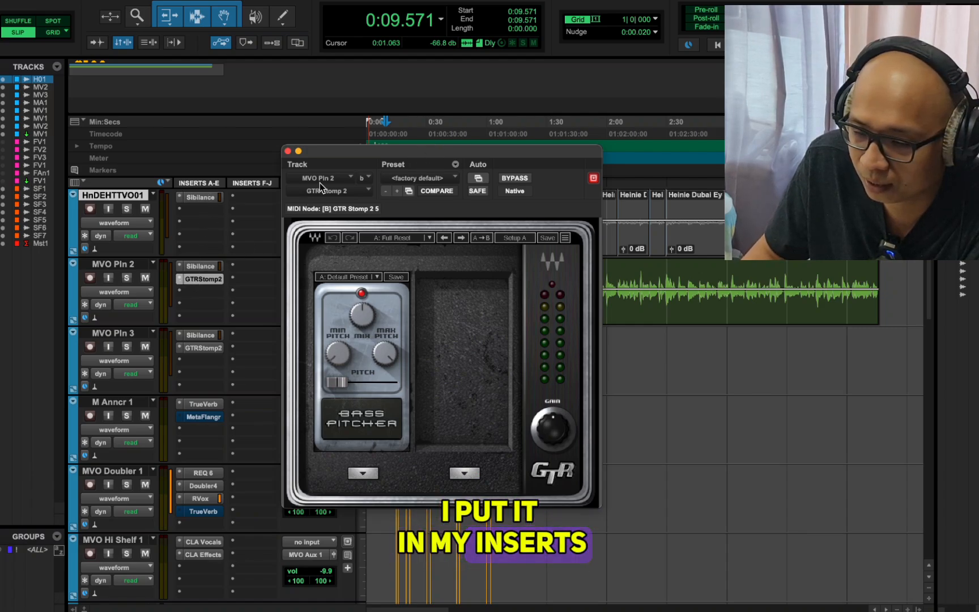
left_click_drag(351, 156, 102, 117)
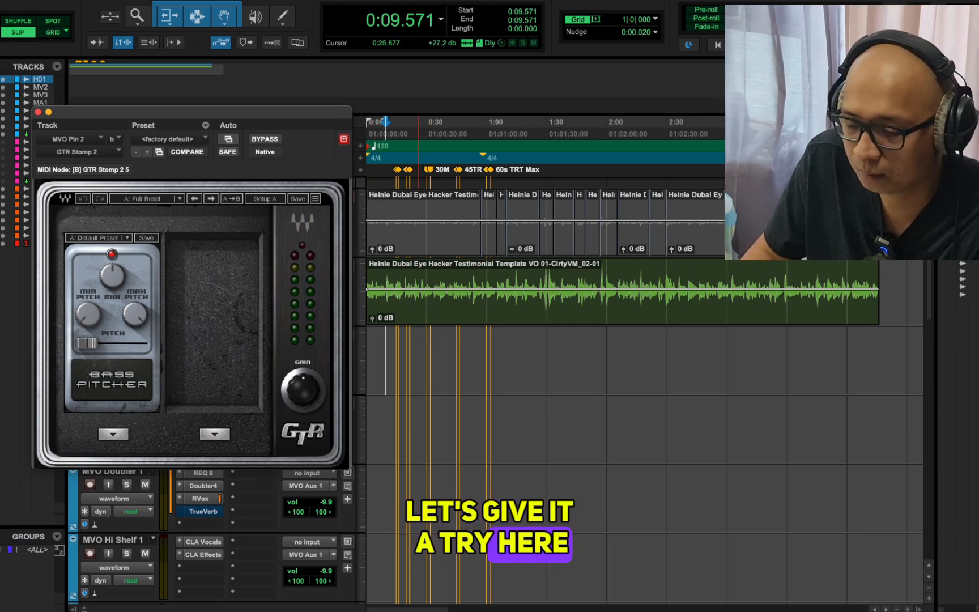
key("space")
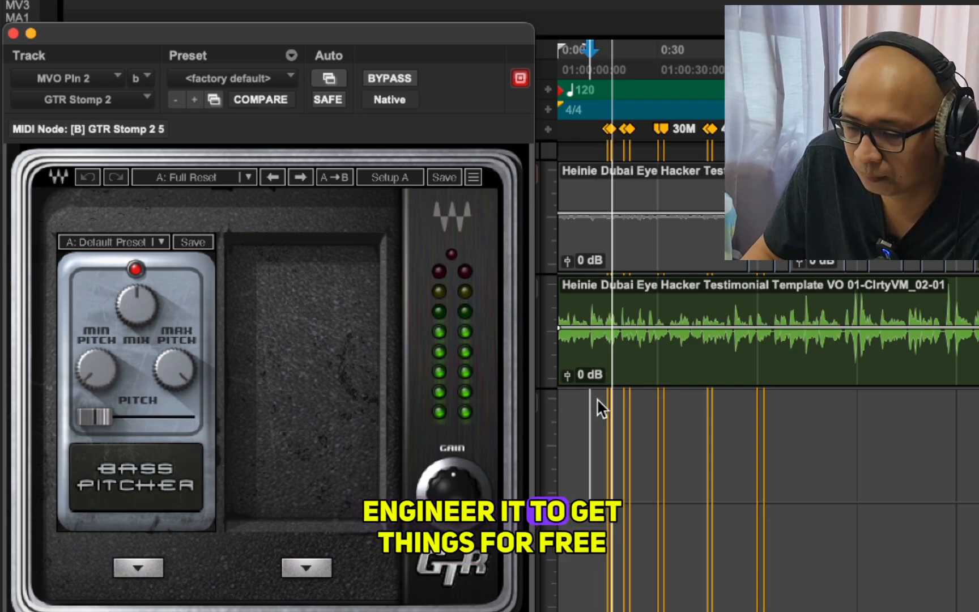
key("space")
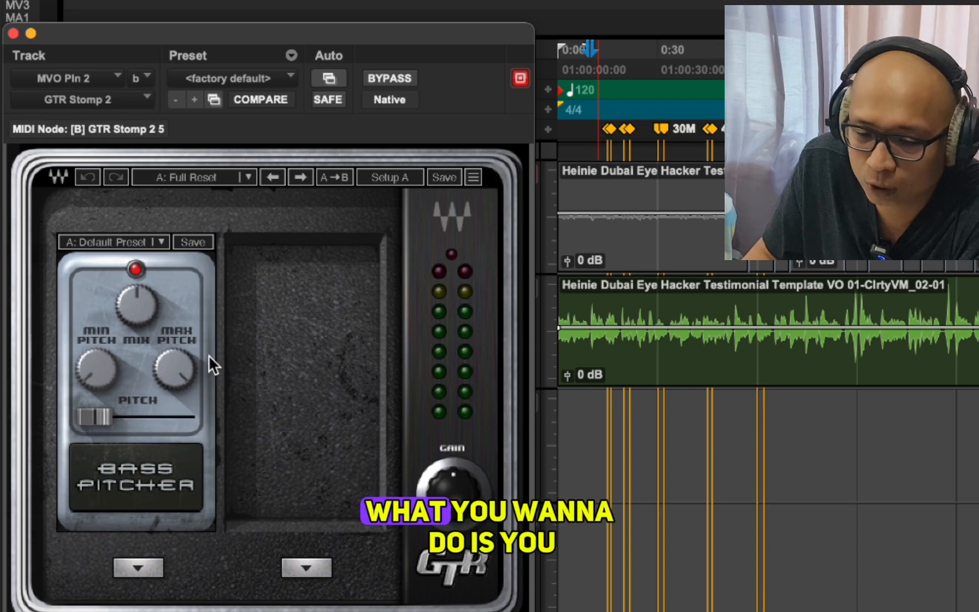
Raise the Bass Pitcher's Mix to 92, then all the way to its maximum
mouse_move(175, 369)
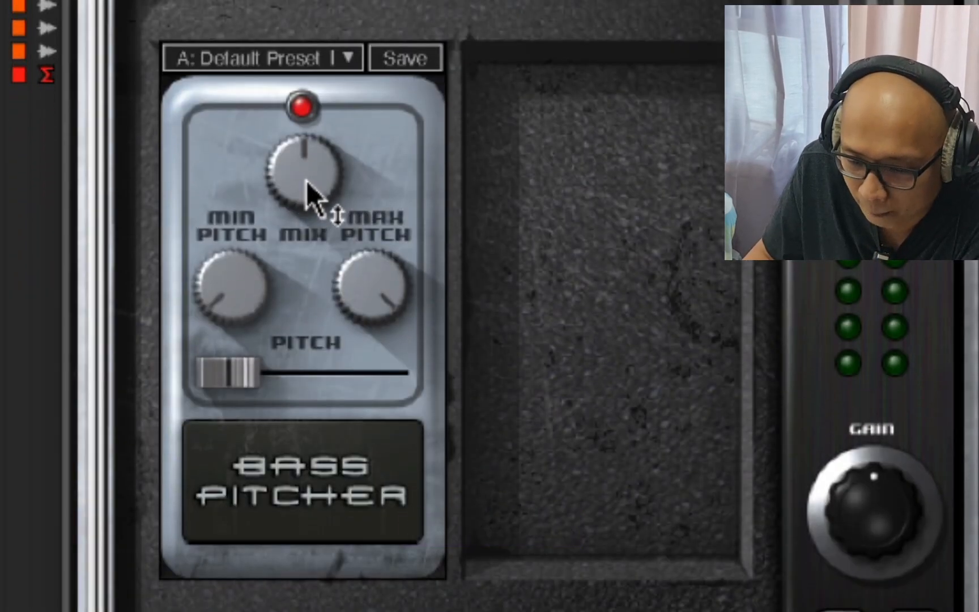
mouse_move(137, 318)
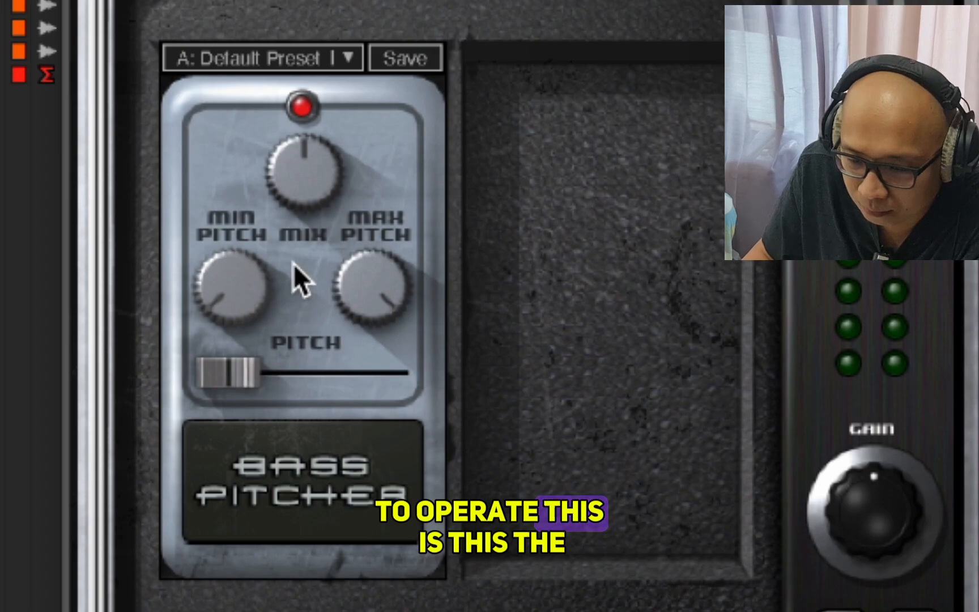
mouse_move(302, 175)
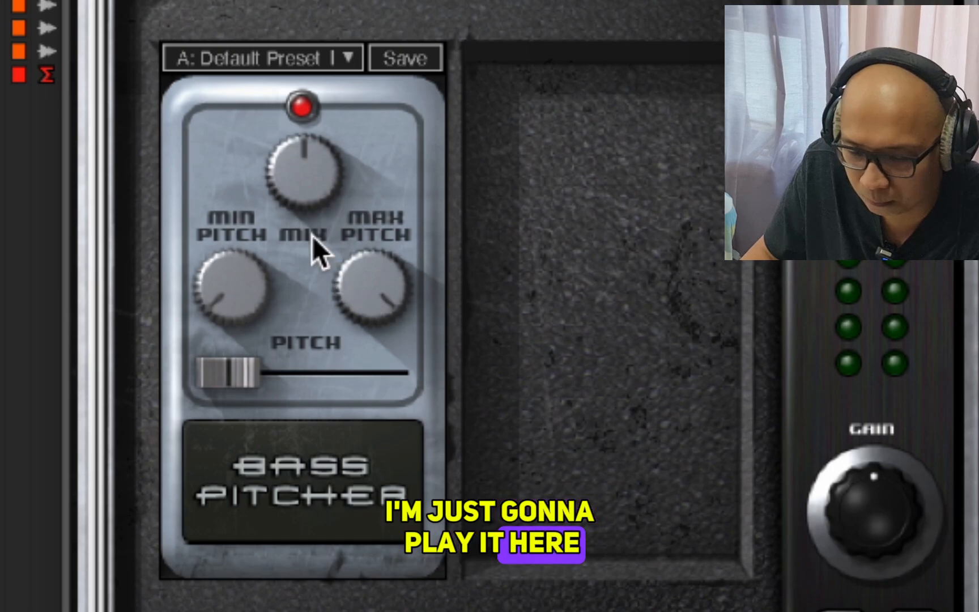
left_click_drag(302, 173, 306, 201)
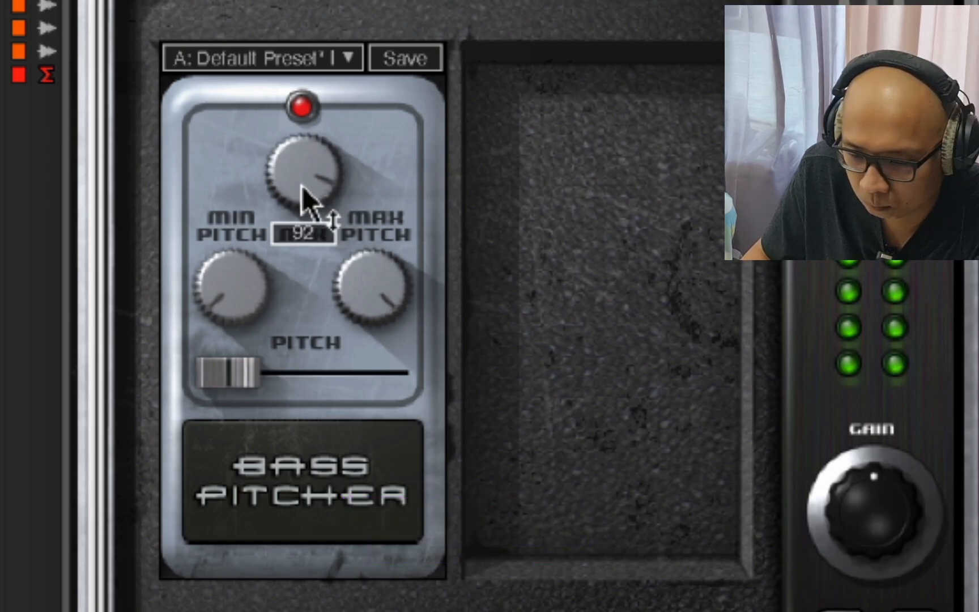
mouse_move(291, 173)
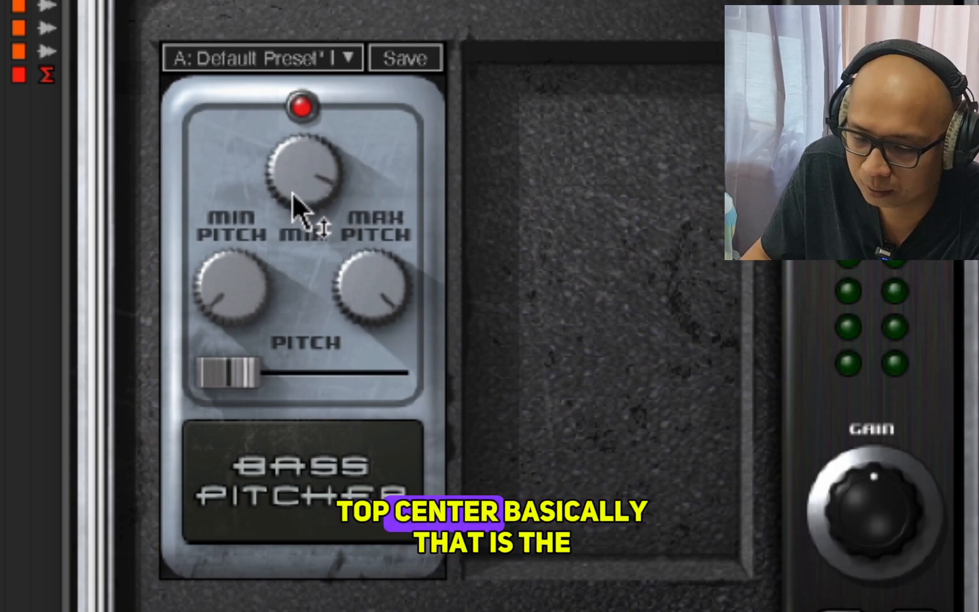
mouse_move(291, 192)
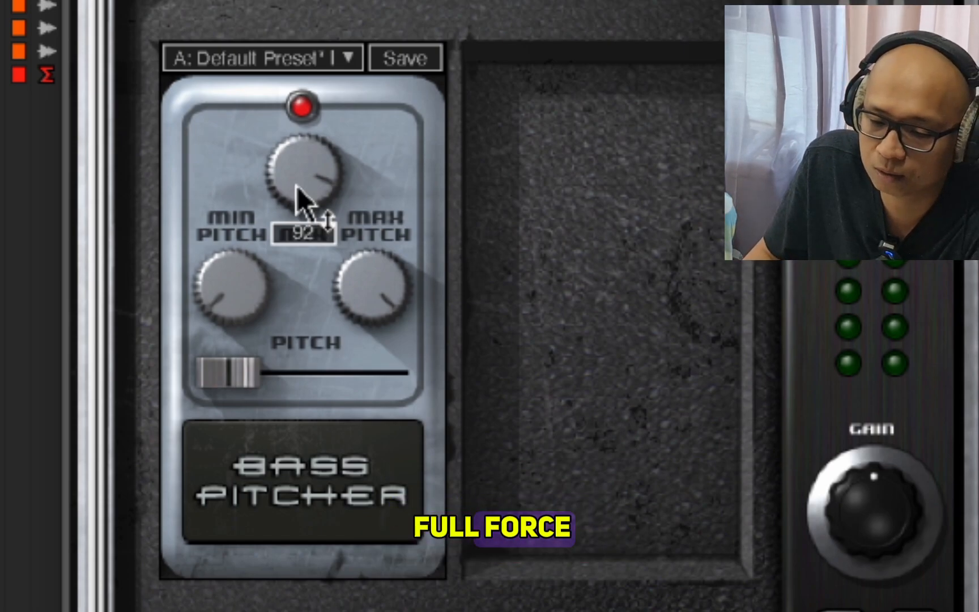
left_click_drag(301, 196, 301, 184)
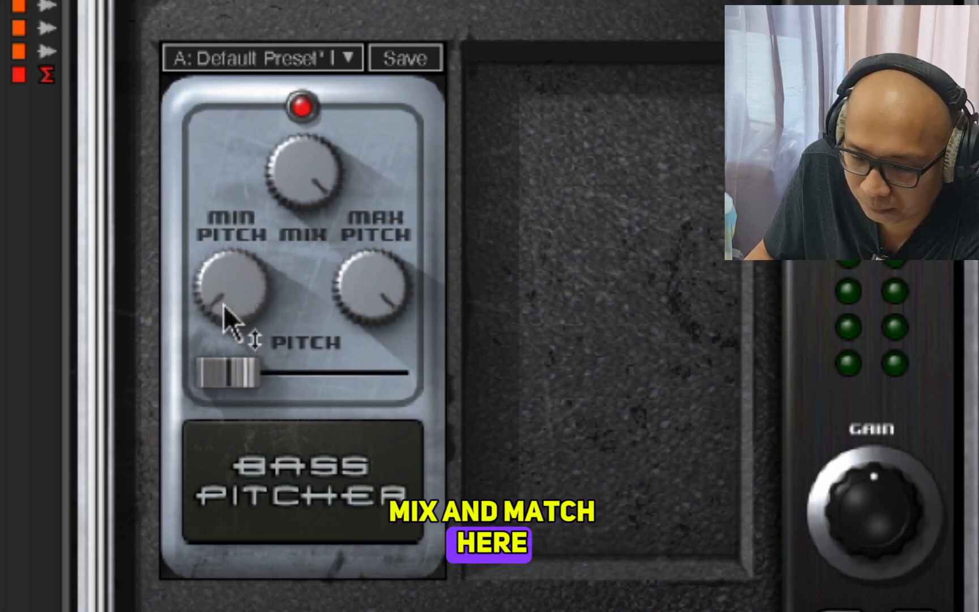
Raise the Bass Pitcher's Min Pitch, lower its Max Pitch to about one o'clock, and move Pitch up about a quarter of its range
mouse_move(223, 304)
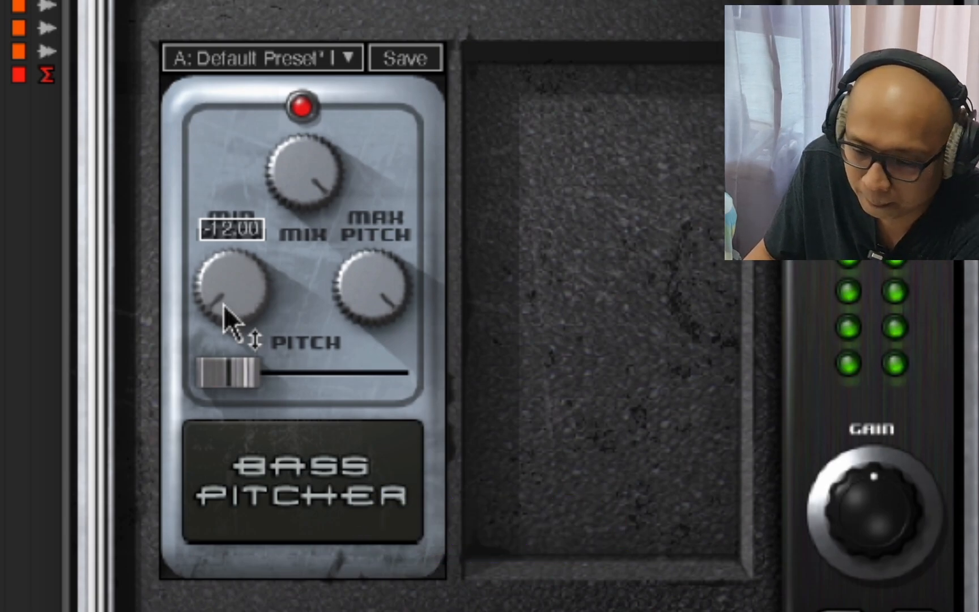
mouse_move(226, 306)
left_mouse_down()
mouse_move(224, 288)
mouse_move(230, 308)
left_mouse_up()
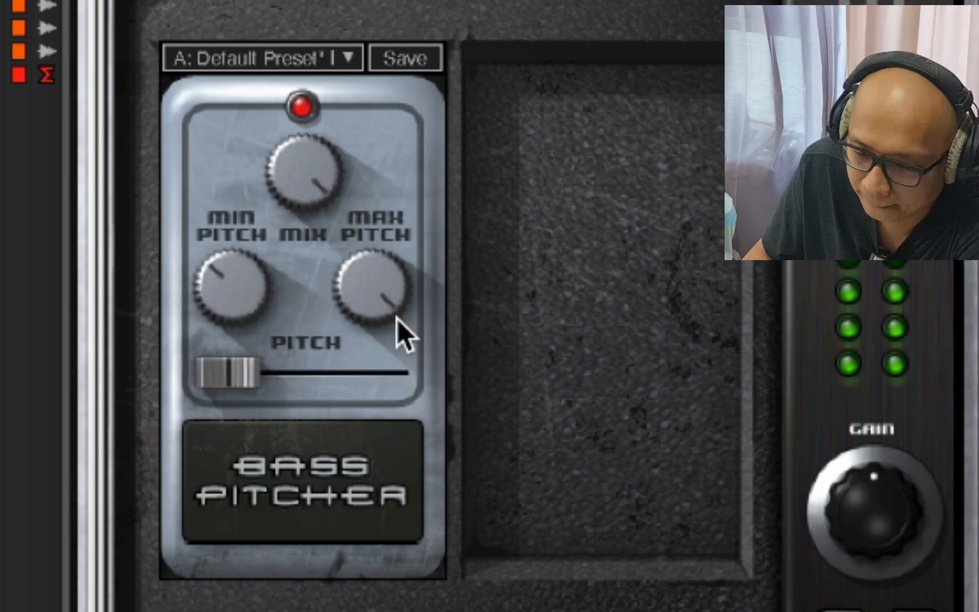
left_click_drag(376, 316, 376, 335)
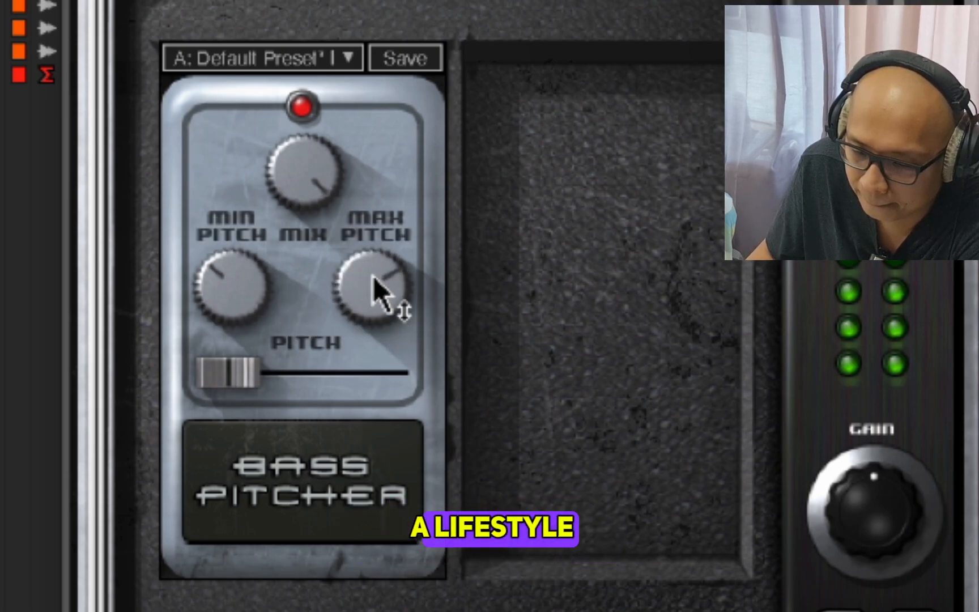
mouse_move(373, 276)
left_mouse_down()
mouse_move(360, 280)
mouse_move(371, 293)
left_mouse_up()
left_click_drag(224, 306, 225, 299)
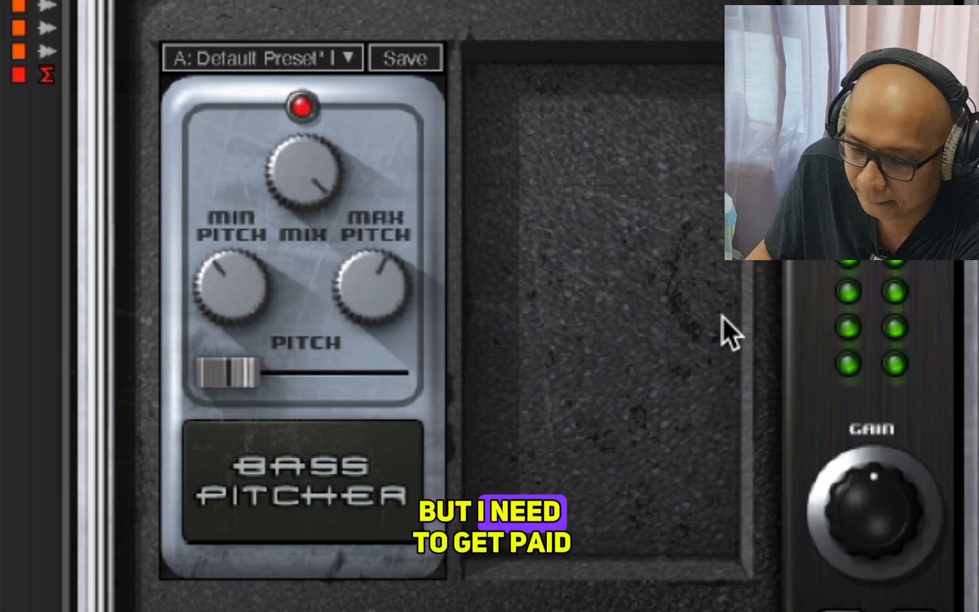
left_click_drag(237, 377, 281, 377)
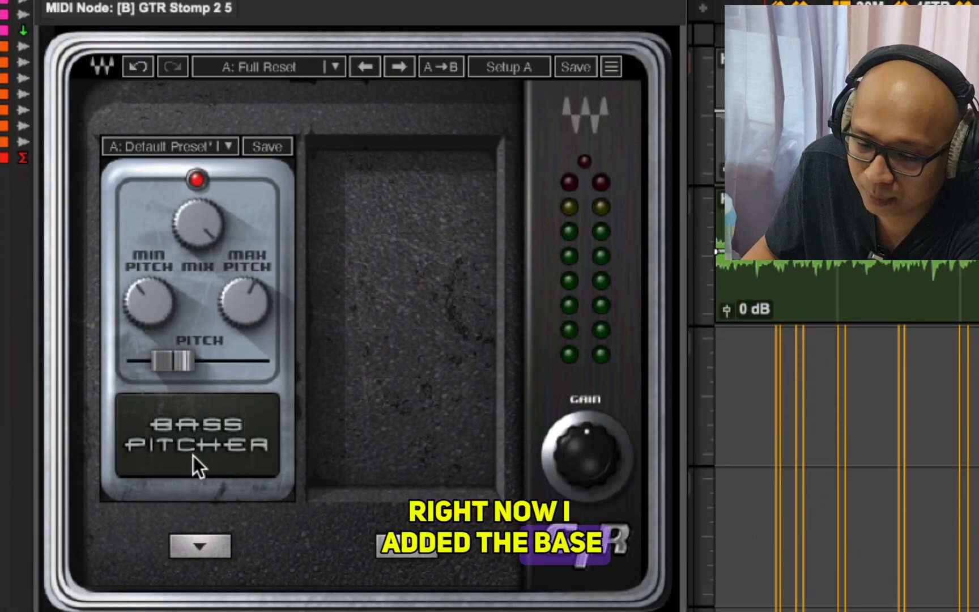
Add the Pitcher (Mono) pedal to the second GTR Stomp 2 slot and switch off the Bass Pitcher pedal
left_click(394, 545)
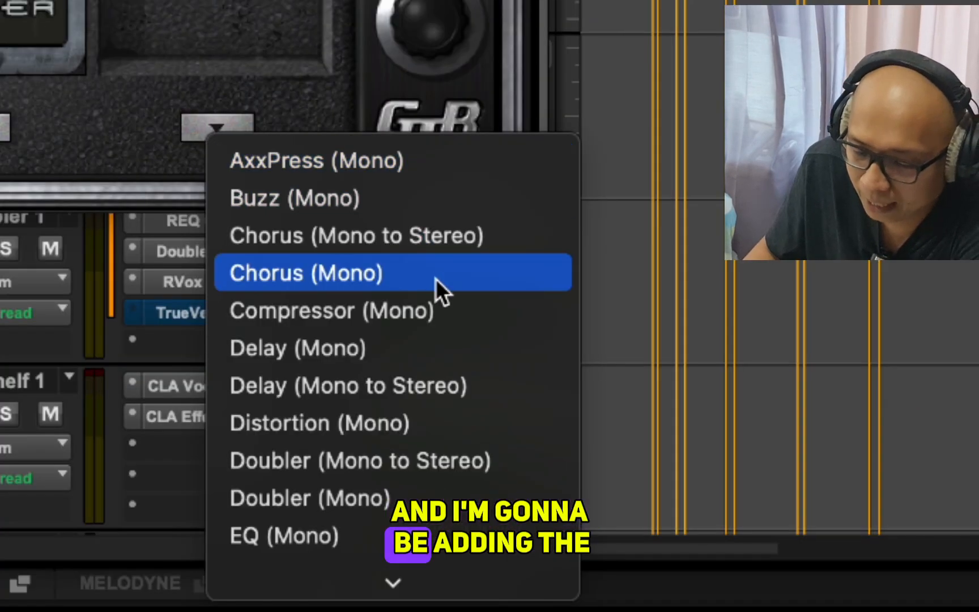
scroll(433, 278, "down", 9)
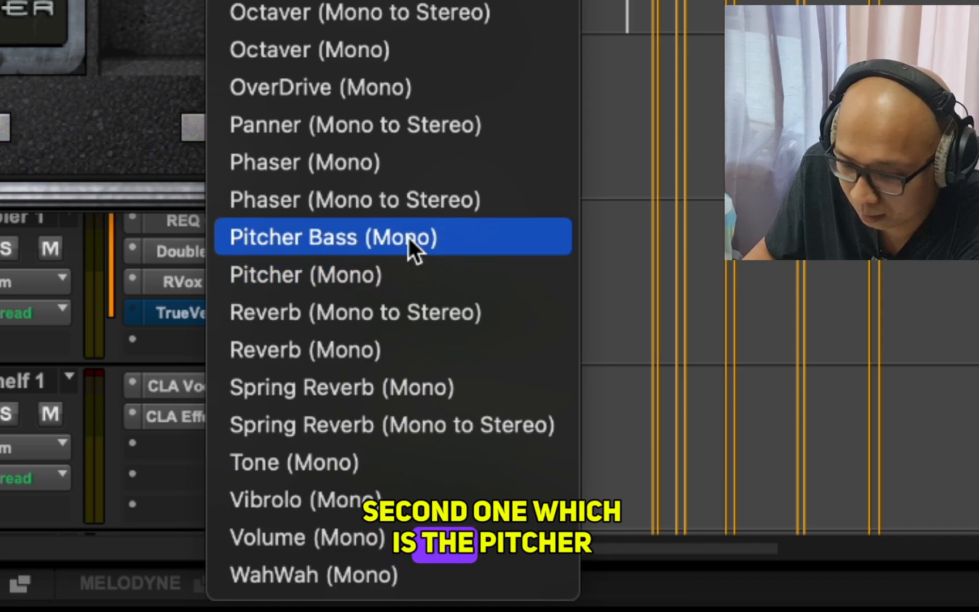
left_click(408, 273)
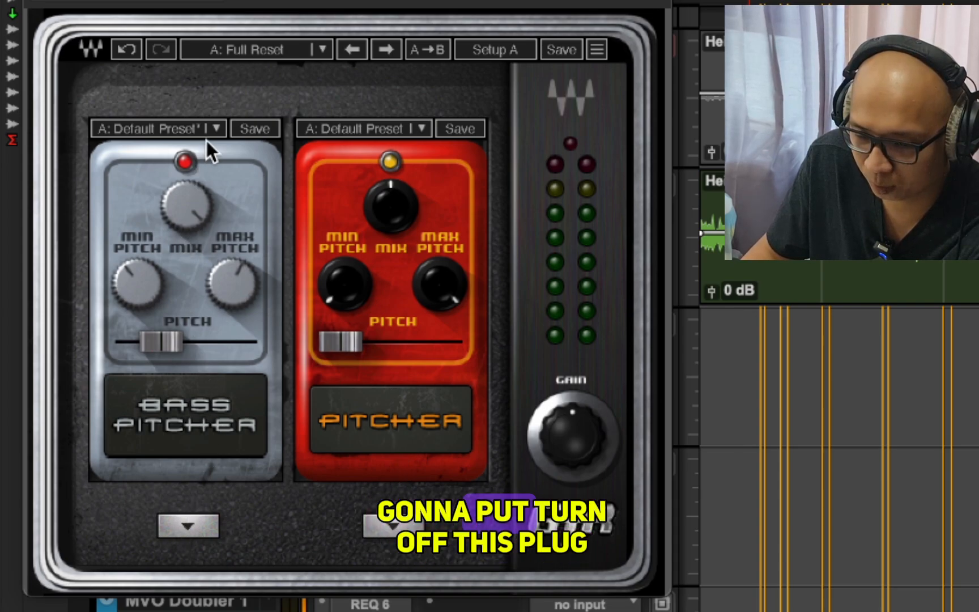
left_click(193, 419)
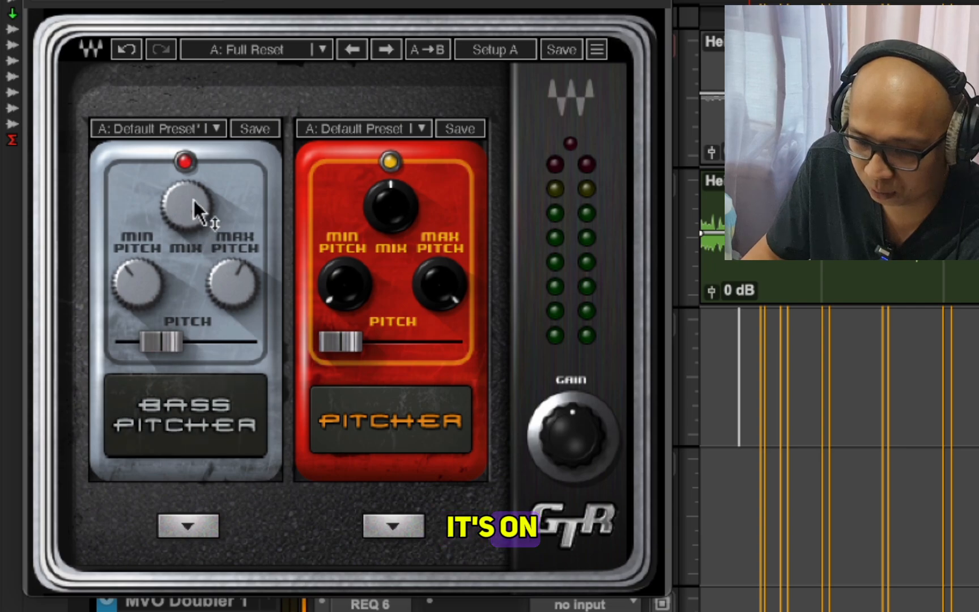
left_click(189, 419)
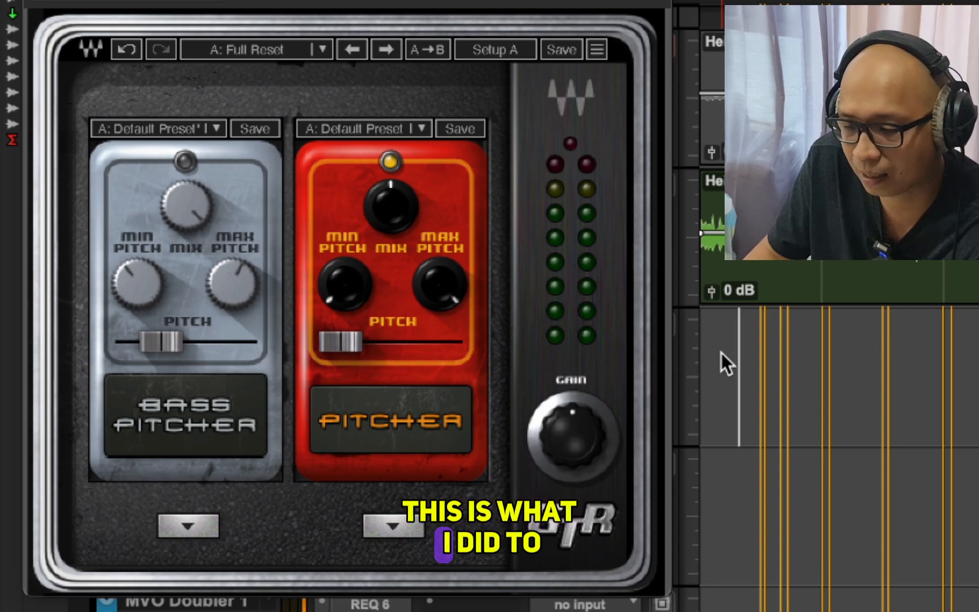
Play the voice through the Pitcher, setting its Mix to 100 and its Pitch to about two-thirds of the range
left_click(767, 331)
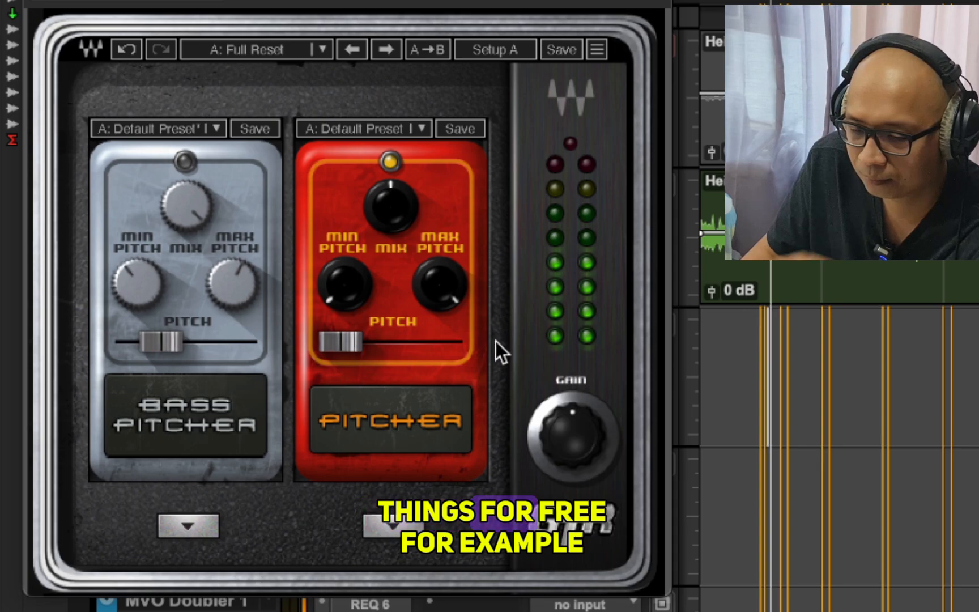
left_click_drag(390, 215, 391, 170)
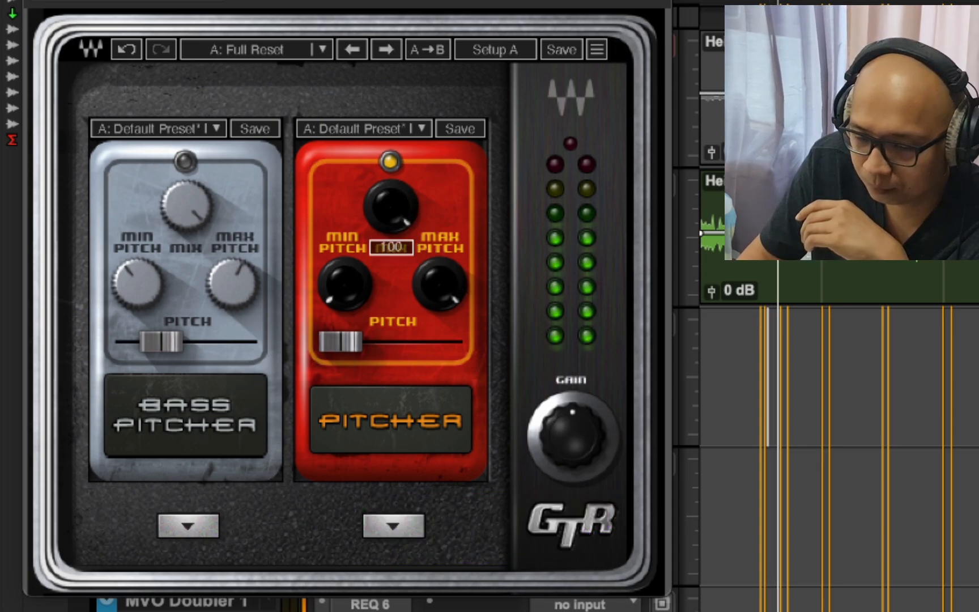
left_click_drag(350, 342, 423, 343)
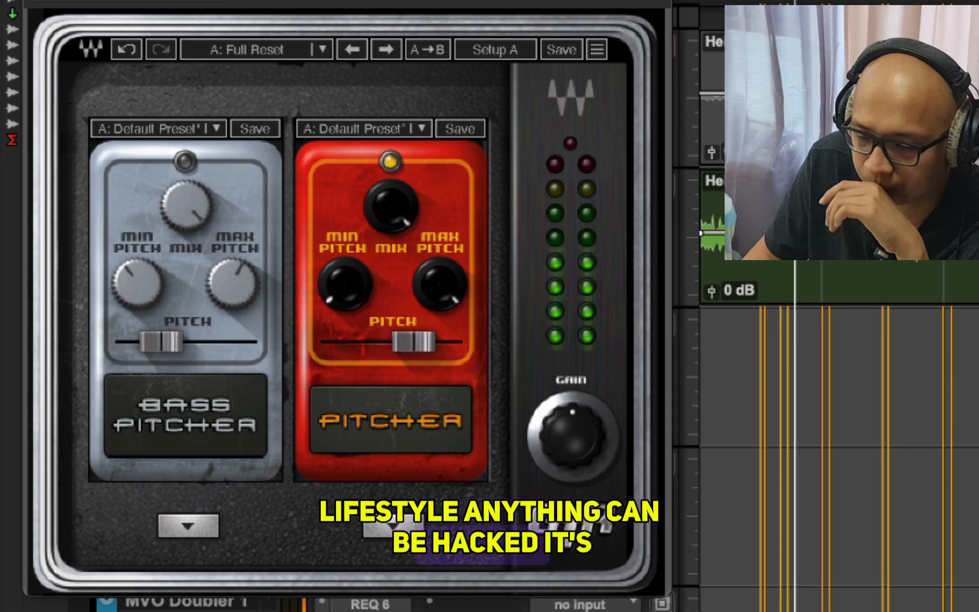
Lower the Pitcher's Max Pitch to about three o'clock and raise its Min Pitch to about nine o'clock
mouse_move(437, 280)
left_mouse_down()
mouse_move(437, 265)
mouse_move(434, 296)
left_mouse_up()
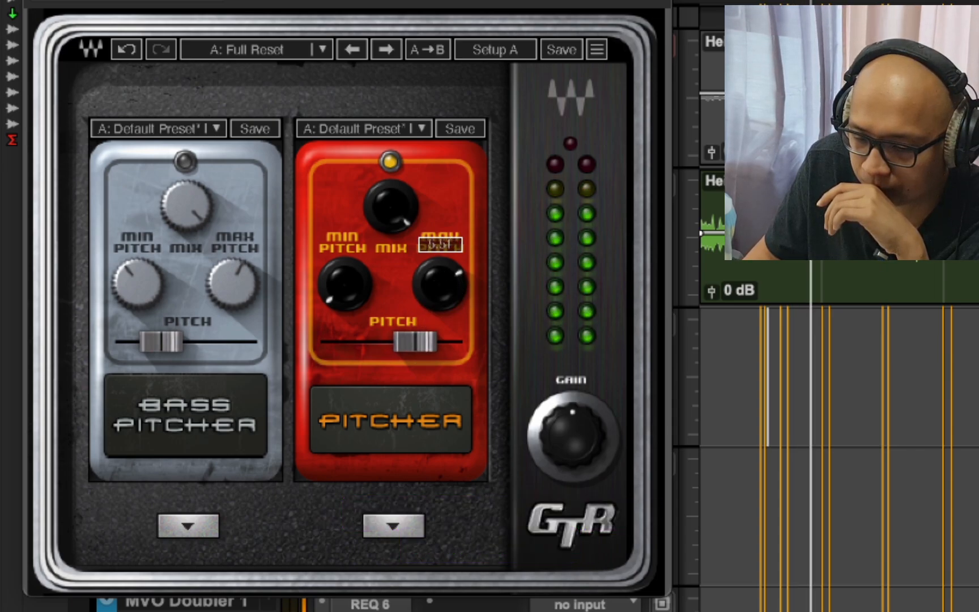
left_click_drag(338, 295, 338, 281)
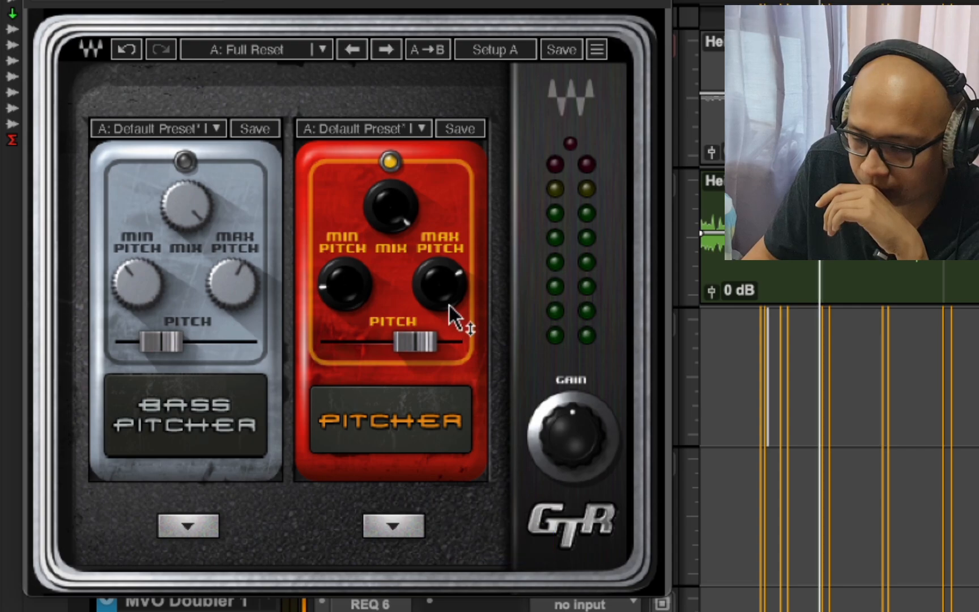
left_click_drag(449, 306, 439, 295)
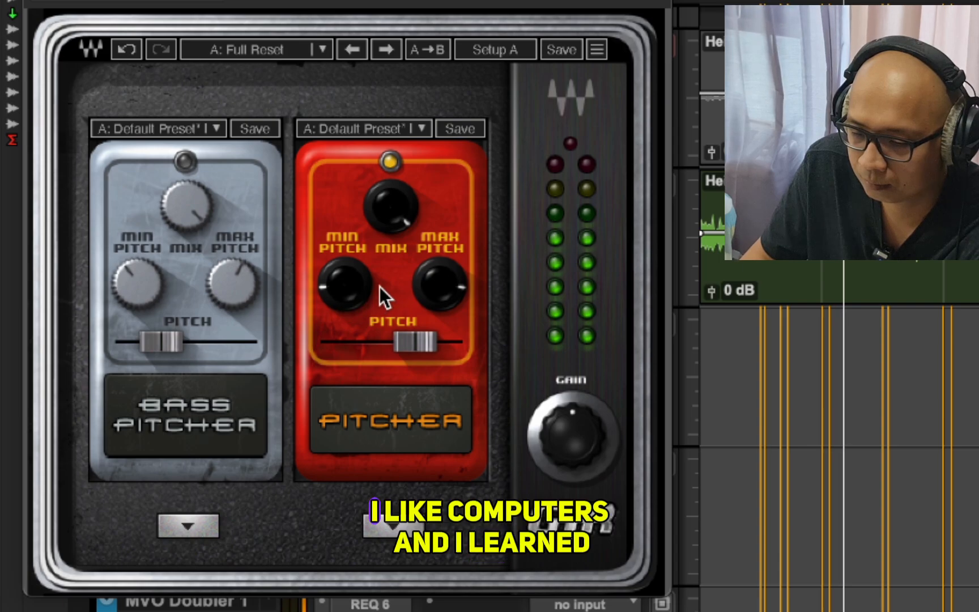
left_click(390, 213)
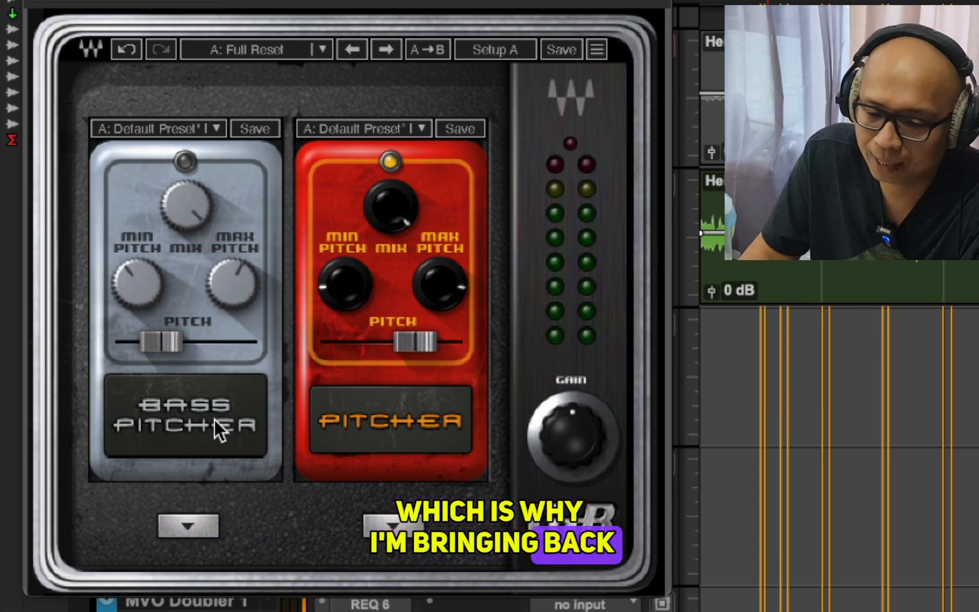
Switch the Bass Pitcher back on, lower its Pitch to the minimum, and set the Pitcher's Pitch just above mid-range
left_click(194, 408)
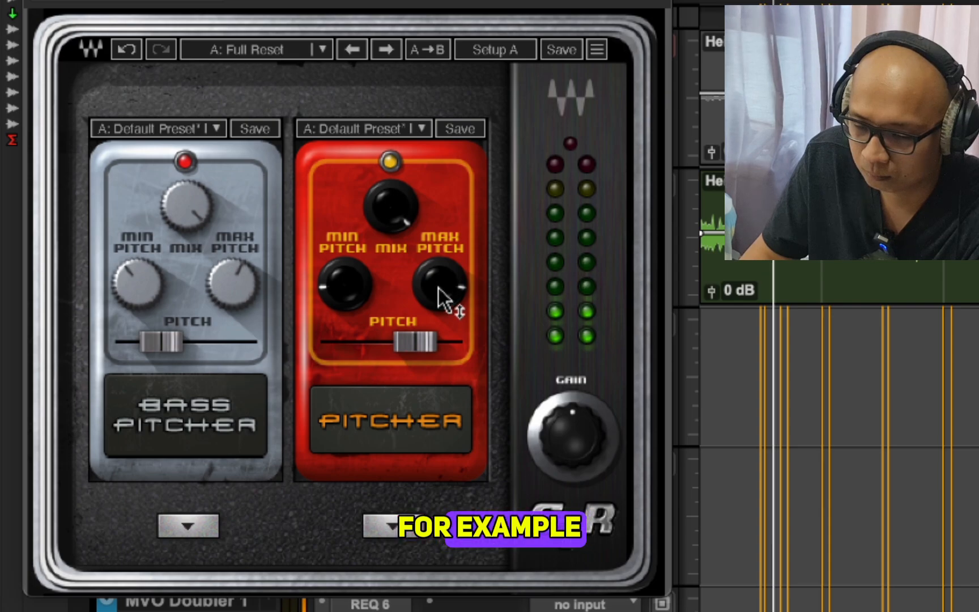
mouse_move(439, 287)
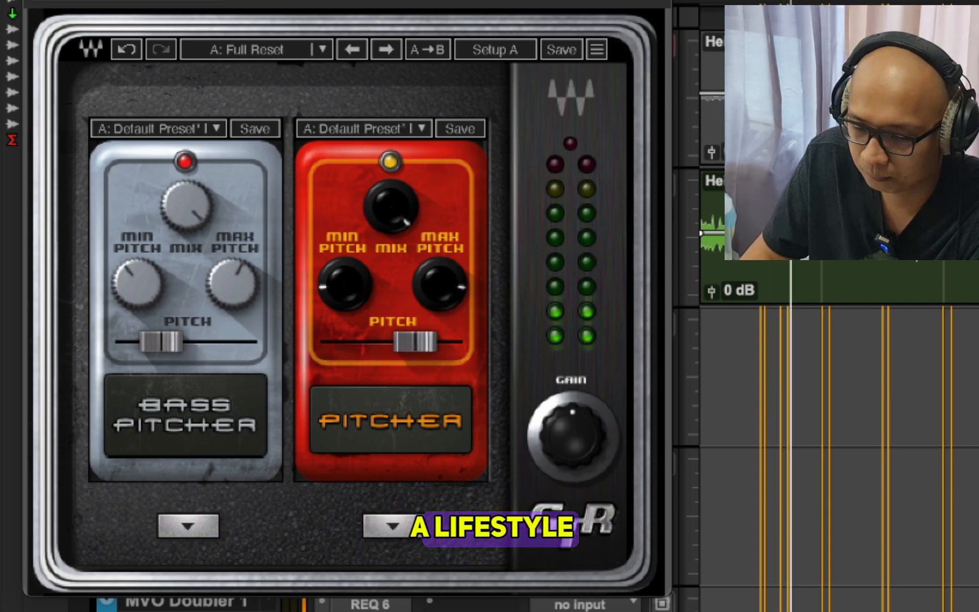
left_click_drag(415, 341, 431, 341)
left_click_drag(169, 344, 146, 342)
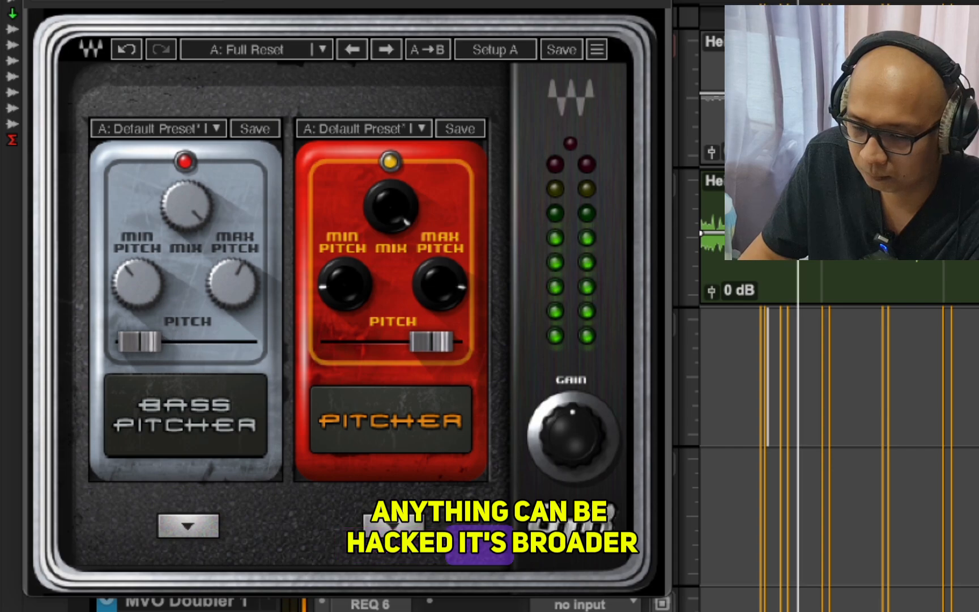
left_click_drag(429, 343, 383, 342)
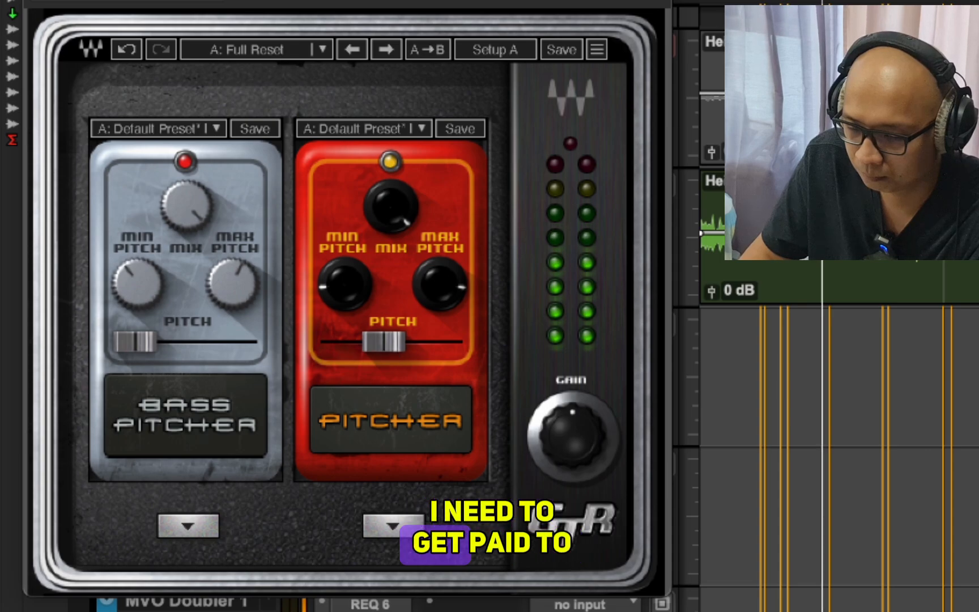
left_click_drag(384, 342, 397, 346)
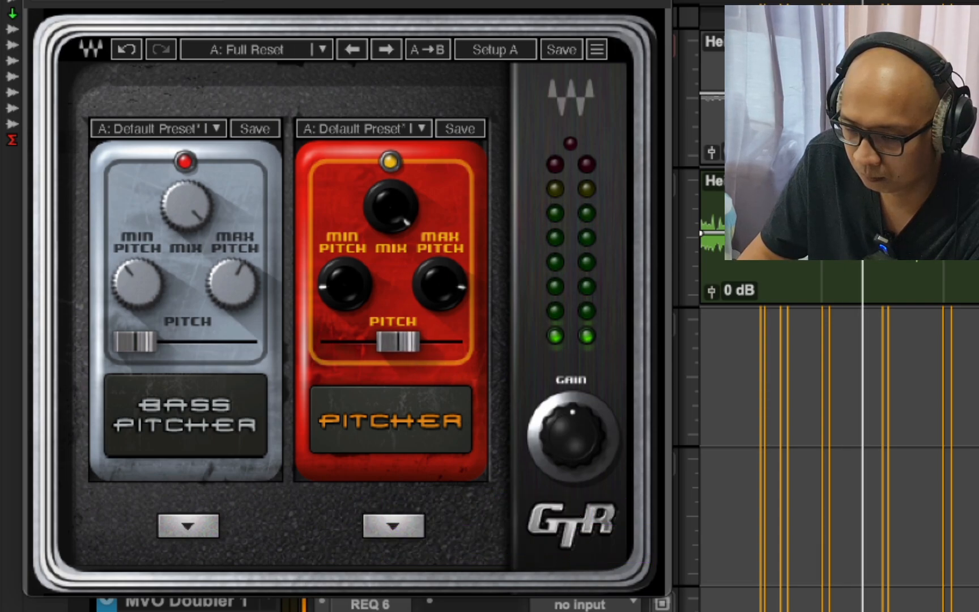
Raise the Bass Pitcher's Max Pitch to about three o'clock and the Pitcher's Max Pitch to about four o'clock, and lower the Pitcher's Pitch slightly
left_click_drag(437, 291, 436, 297)
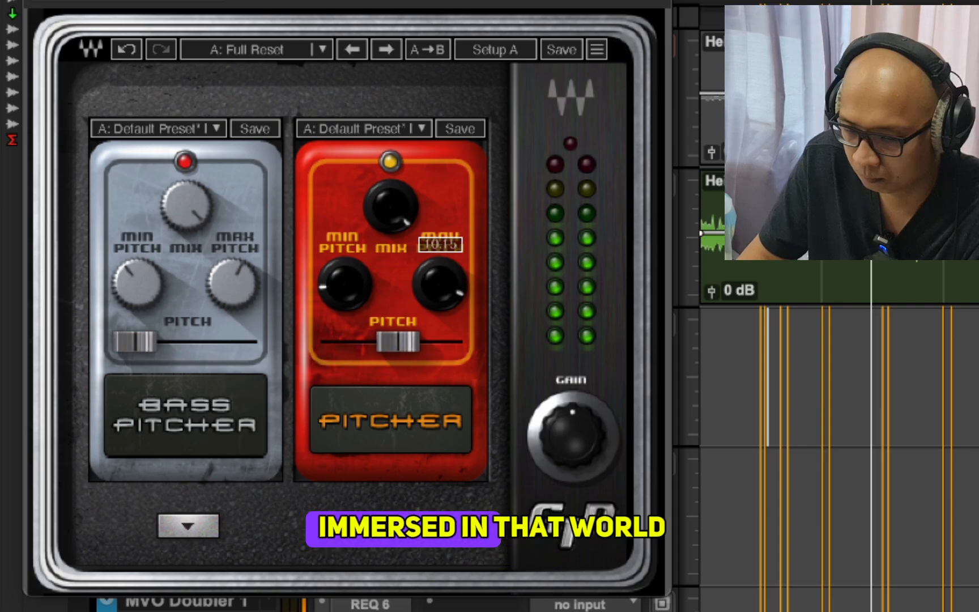
left_click_drag(341, 292, 341, 298)
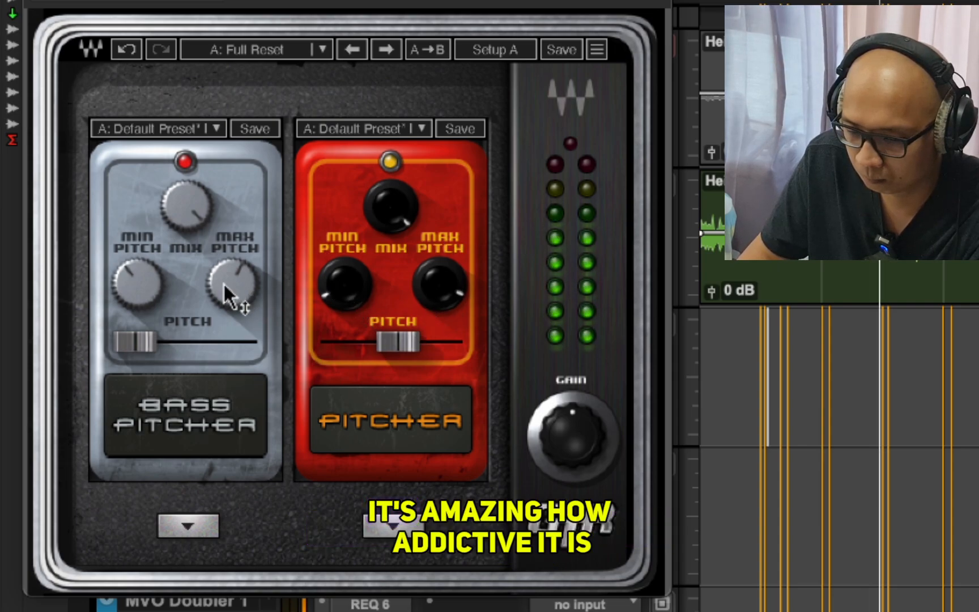
left_click_drag(223, 283, 224, 270)
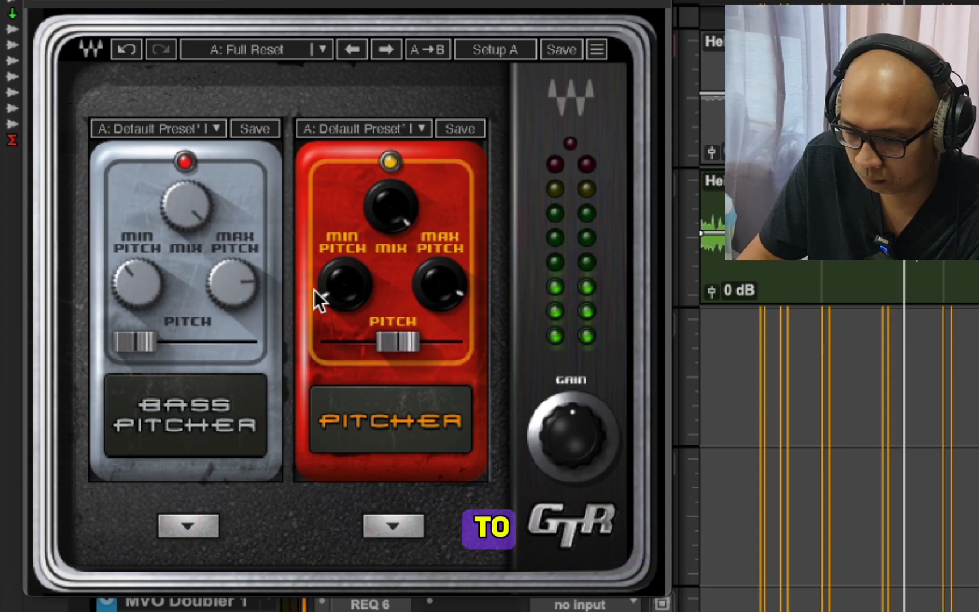
left_click_drag(329, 293, 329, 287)
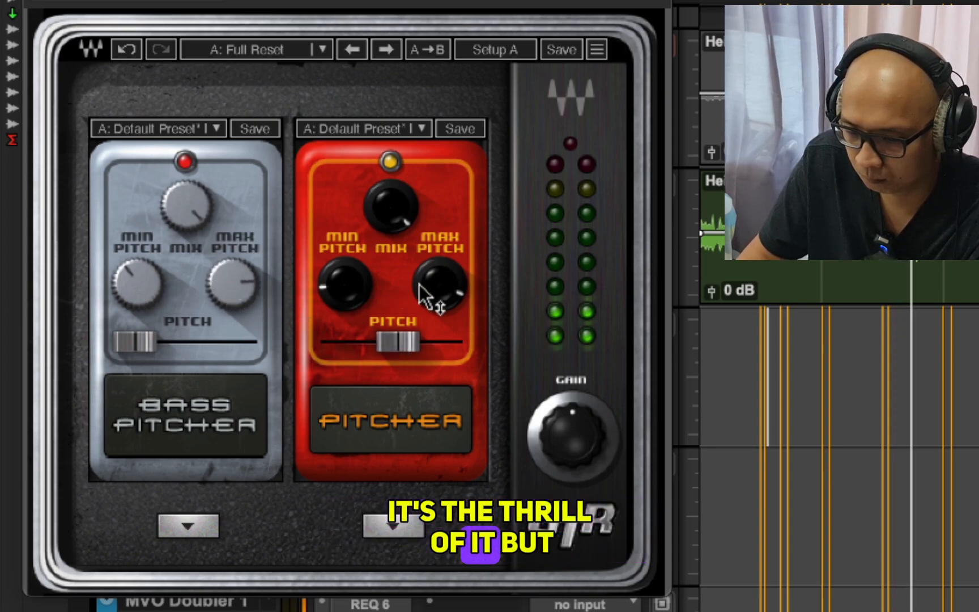
left_click_drag(445, 275, 444, 282)
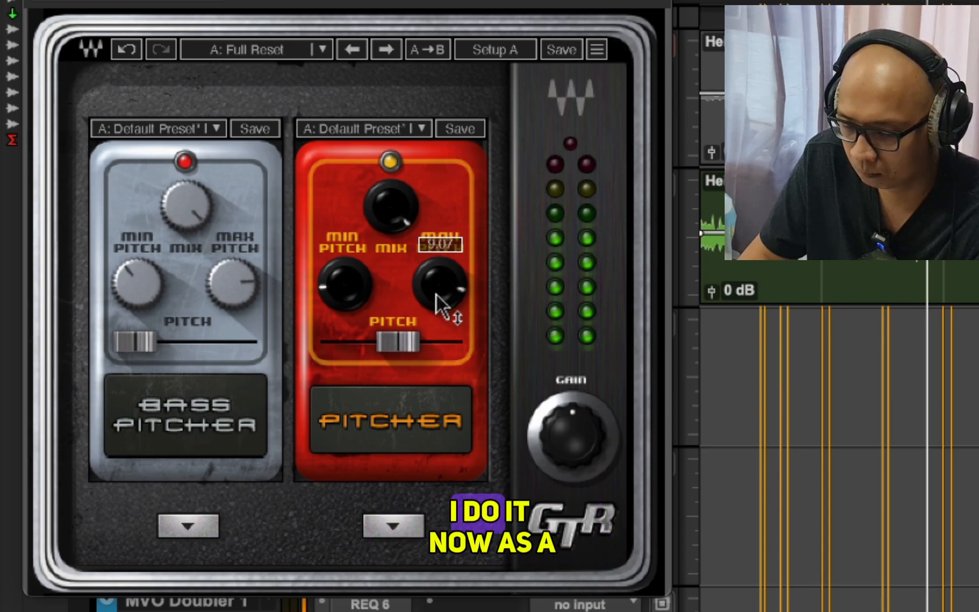
left_click_drag(440, 306, 450, 296)
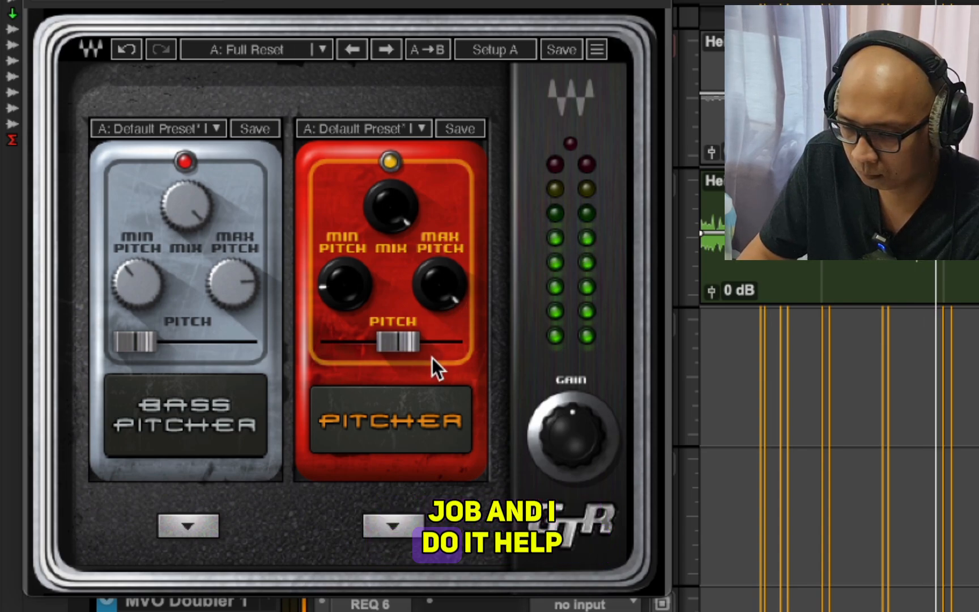
left_click_drag(404, 349, 395, 349)
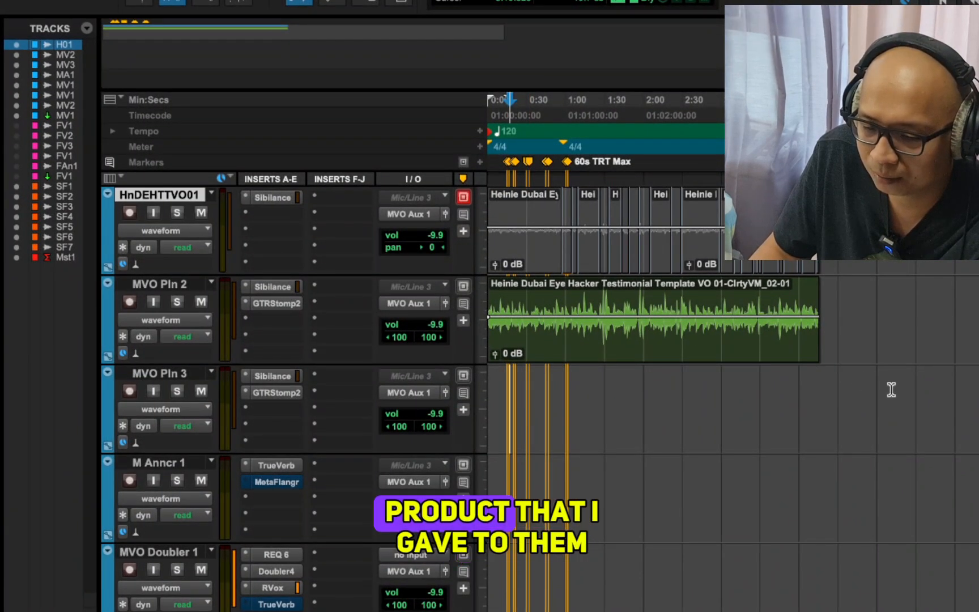
Locate the purple voice clip on the MVO Pln 3 track, open that track's GTR Stomp 2 insert, and play the section
scroll(892, 390, "right", 10)
scroll(891, 390, "right", 10)
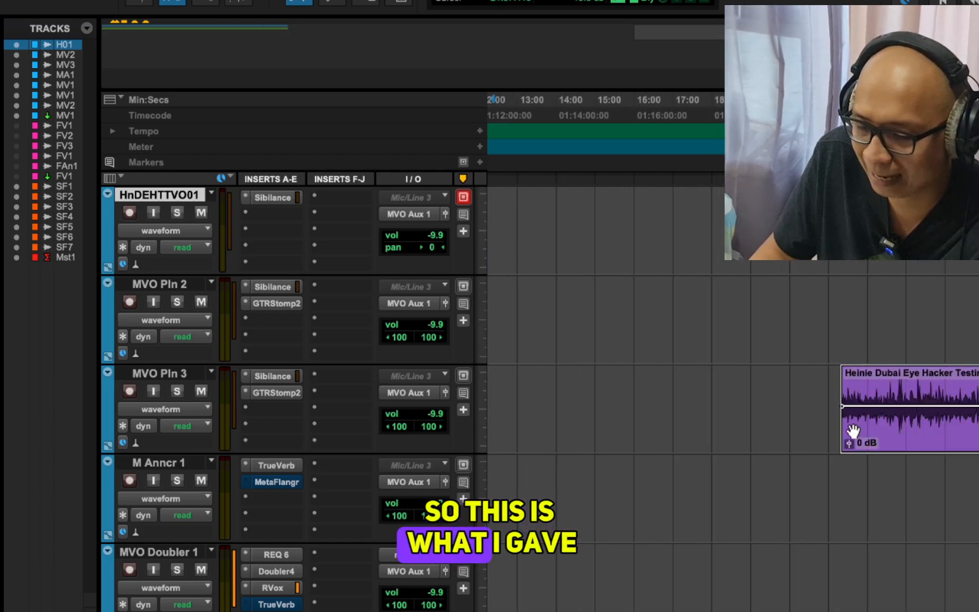
left_click(878, 477)
key("t")
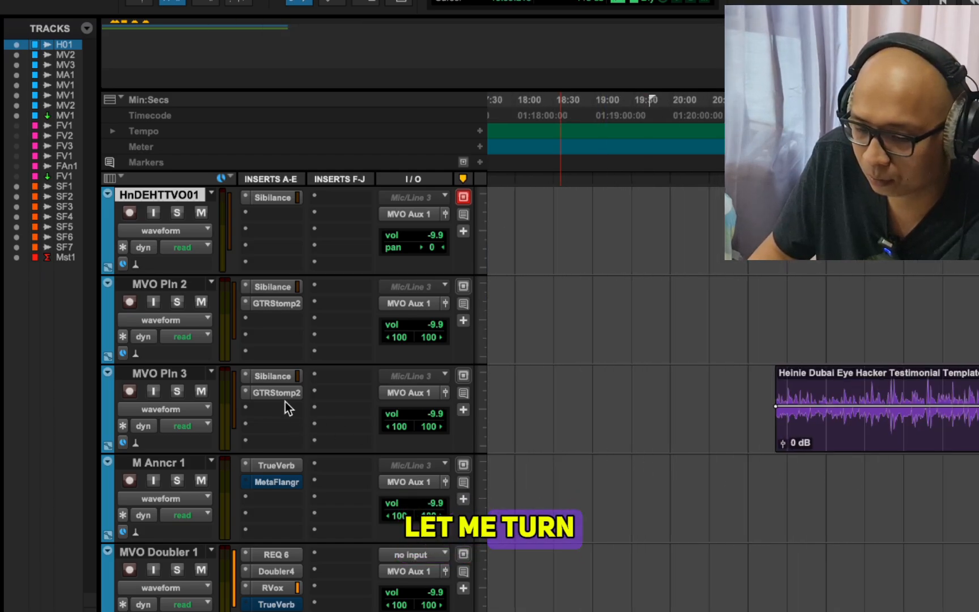
left_click(282, 393)
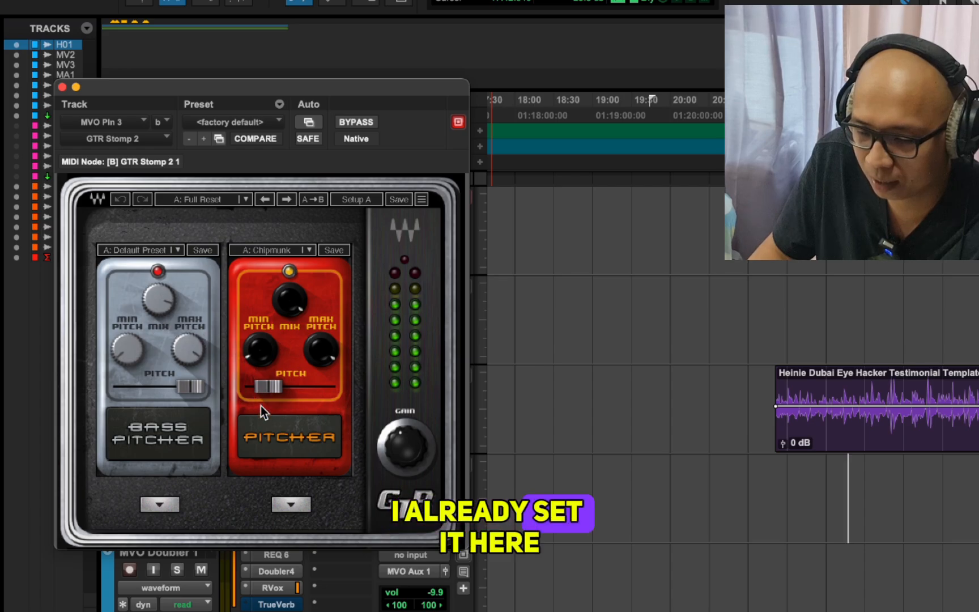
left_click(842, 467)
key("space")
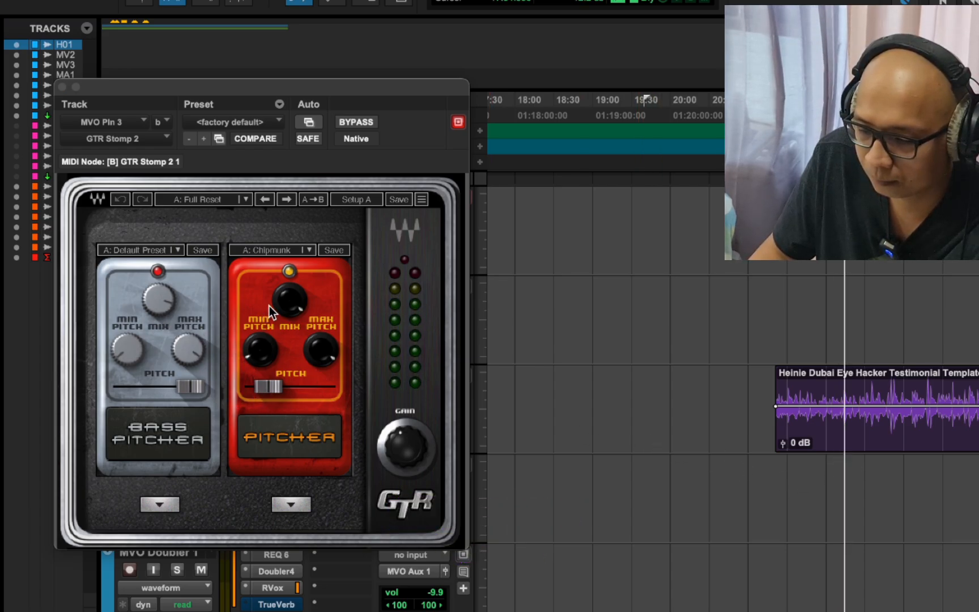